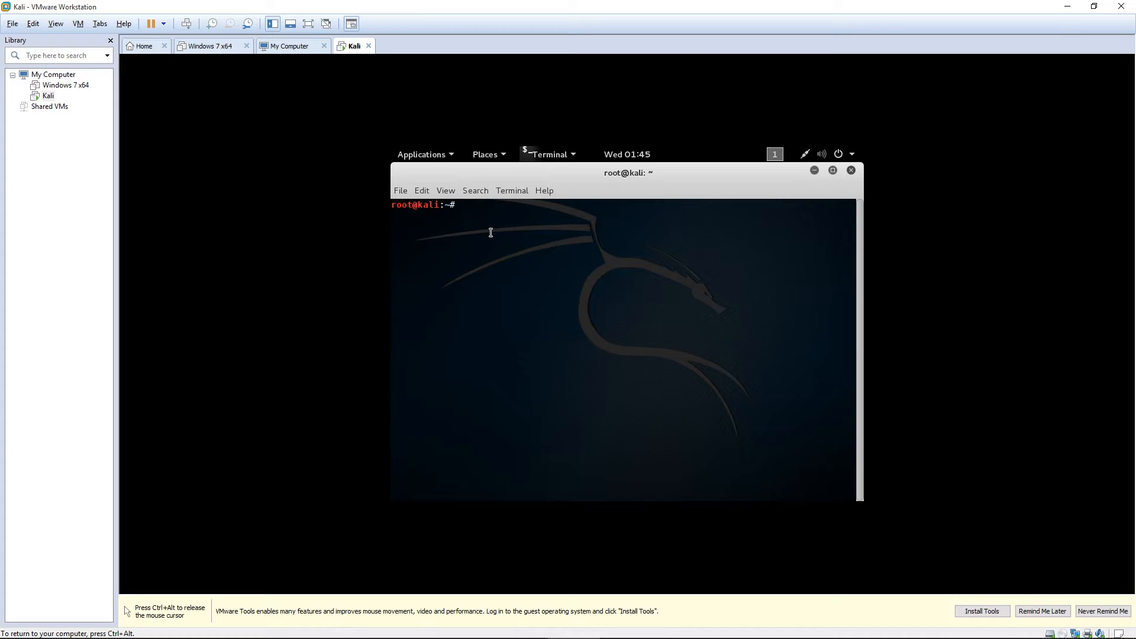
# Run apt-get update in the Kali terminal to refresh the package lists.
pyautogui.write('apt-get iu')
pyautogui.press('BackSpace')
pyautogui.press('BackSpace')
pyautogui.write('update')
pyautogui.press('Return')
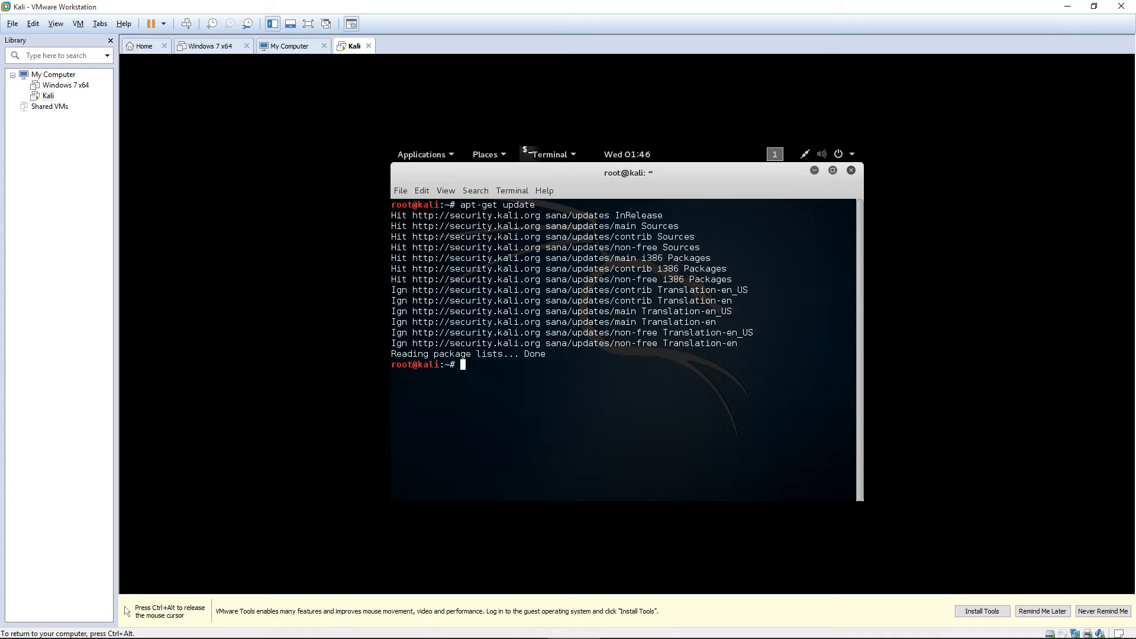
# Run apt-get install -y linux-headers-$(uname -r) in the Kali terminal.
pyautogui.write('apt-get install -y linux-headers-$(uname')
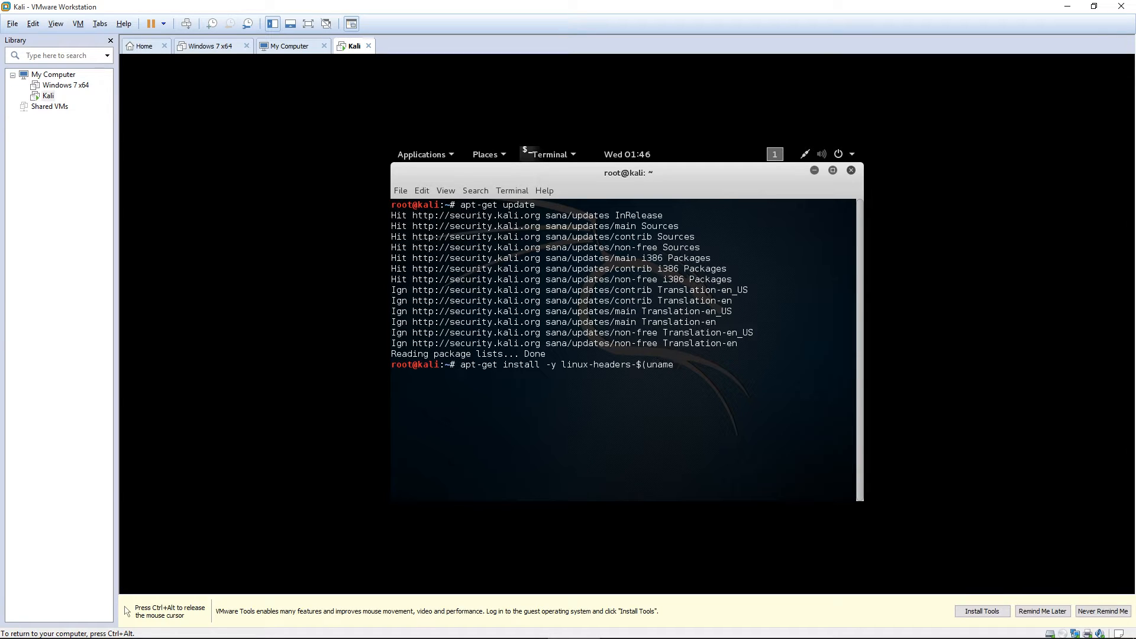
pyautogui.write(' -r)')
pyautogui.hotkey('ctrl', 'alt')
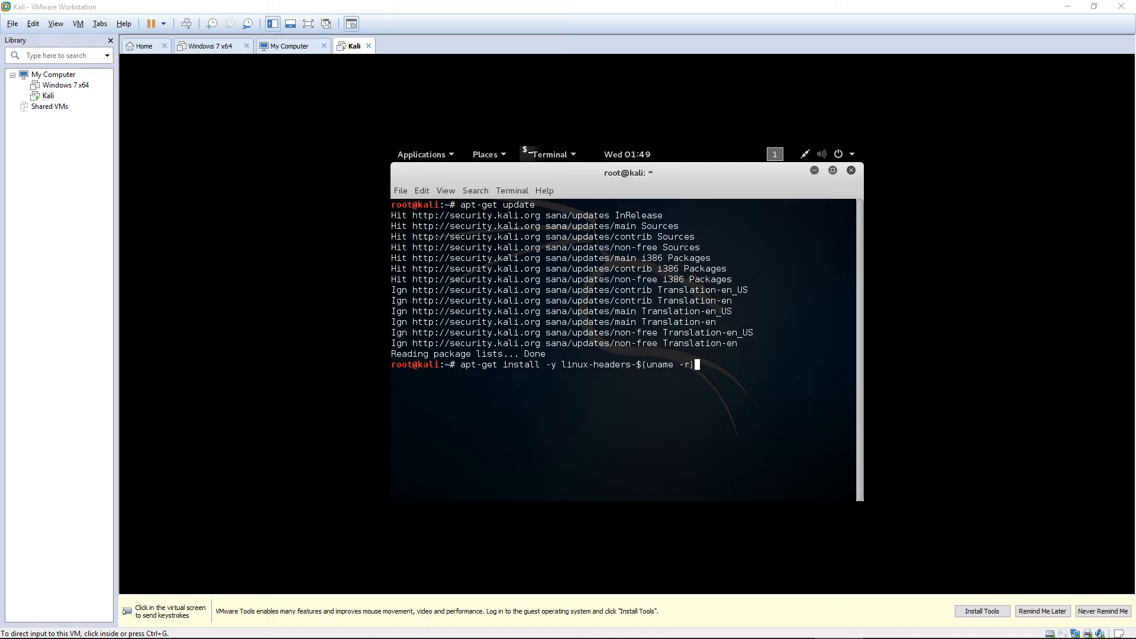
pyautogui.click(627, 379)
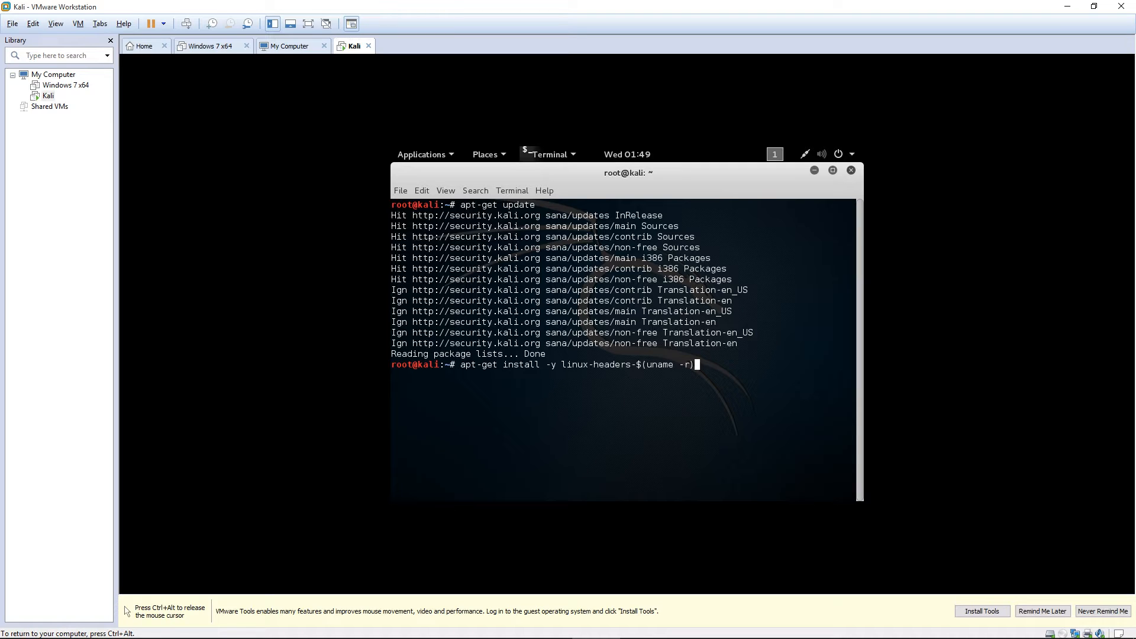
pyautogui.moveTo(562, 365); pyautogui.dragTo(646, 364)
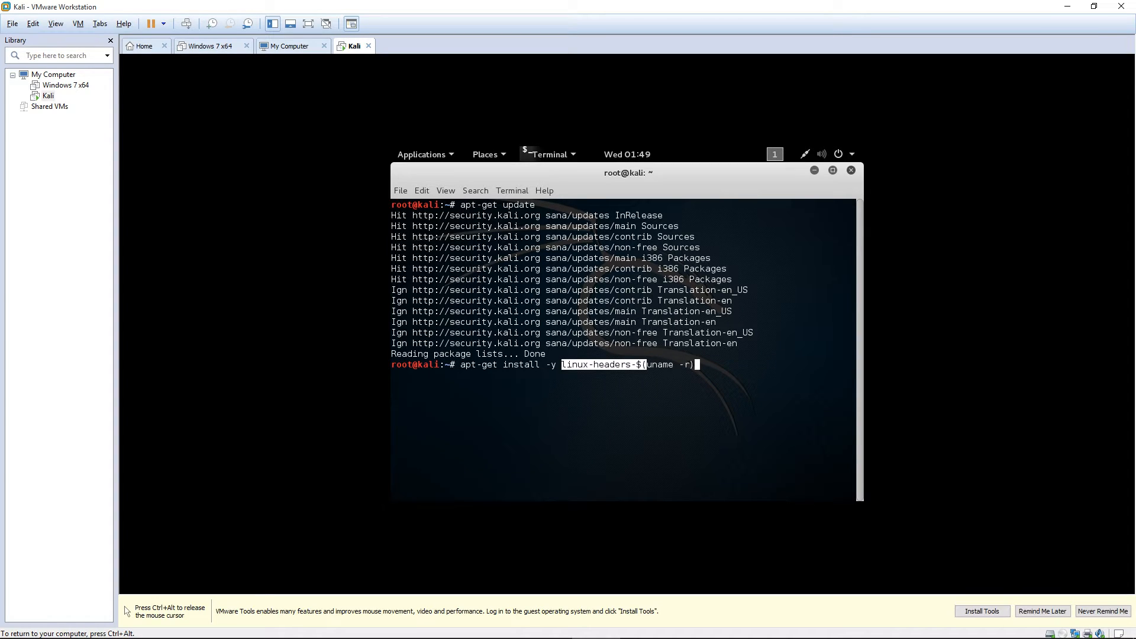
pyautogui.click(646, 365)
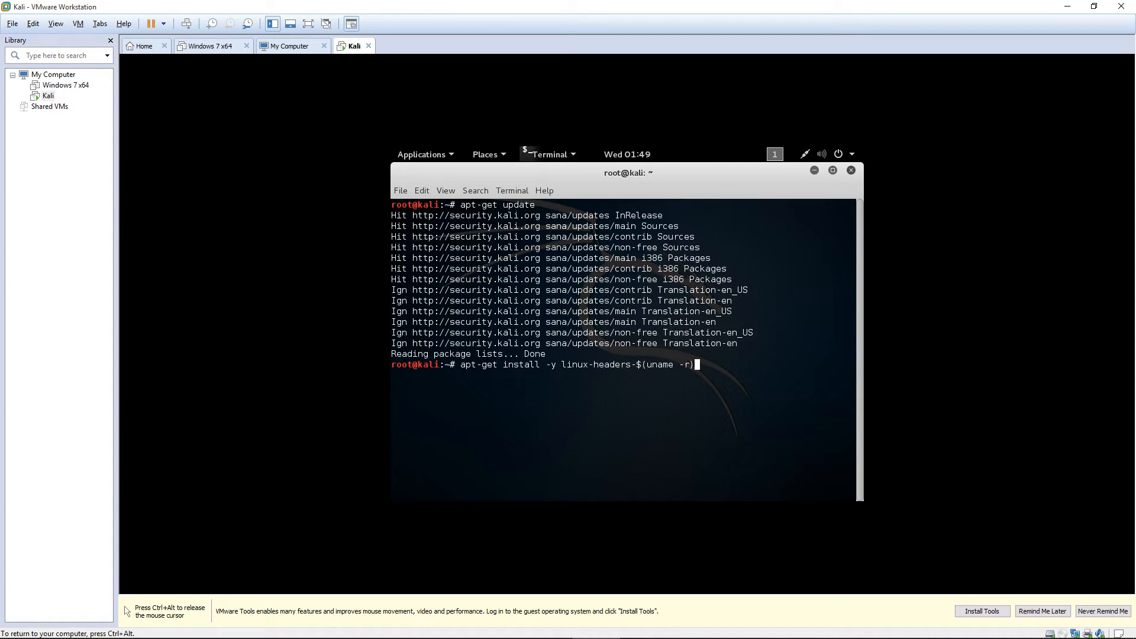
pyautogui.press('Return')
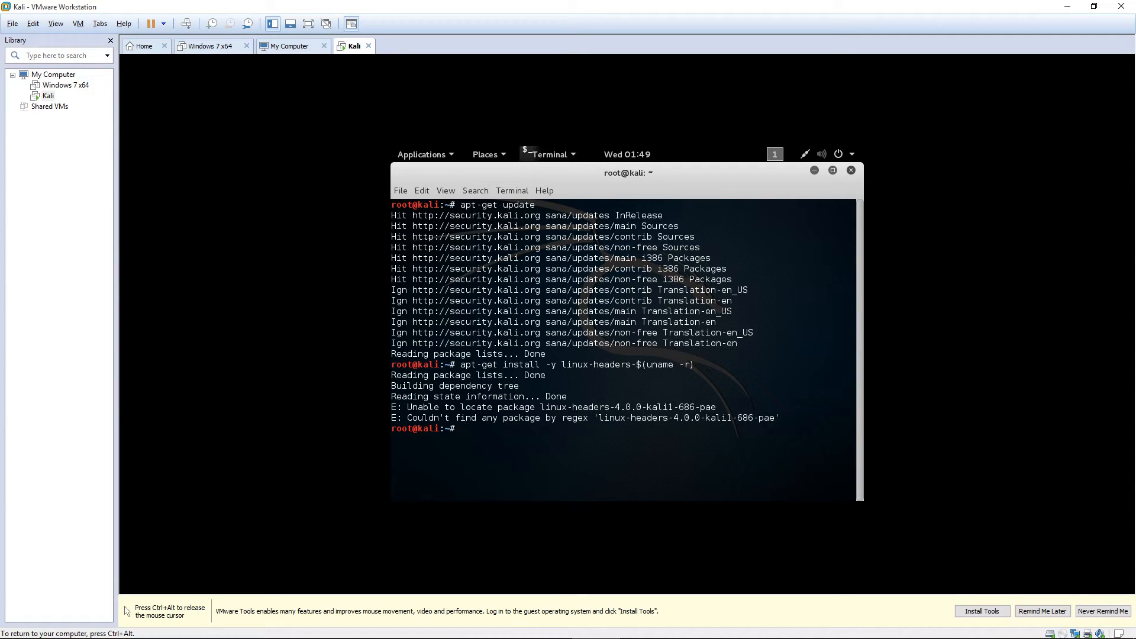
pyautogui.moveTo(412, 407); pyautogui.dragTo(854, 407)
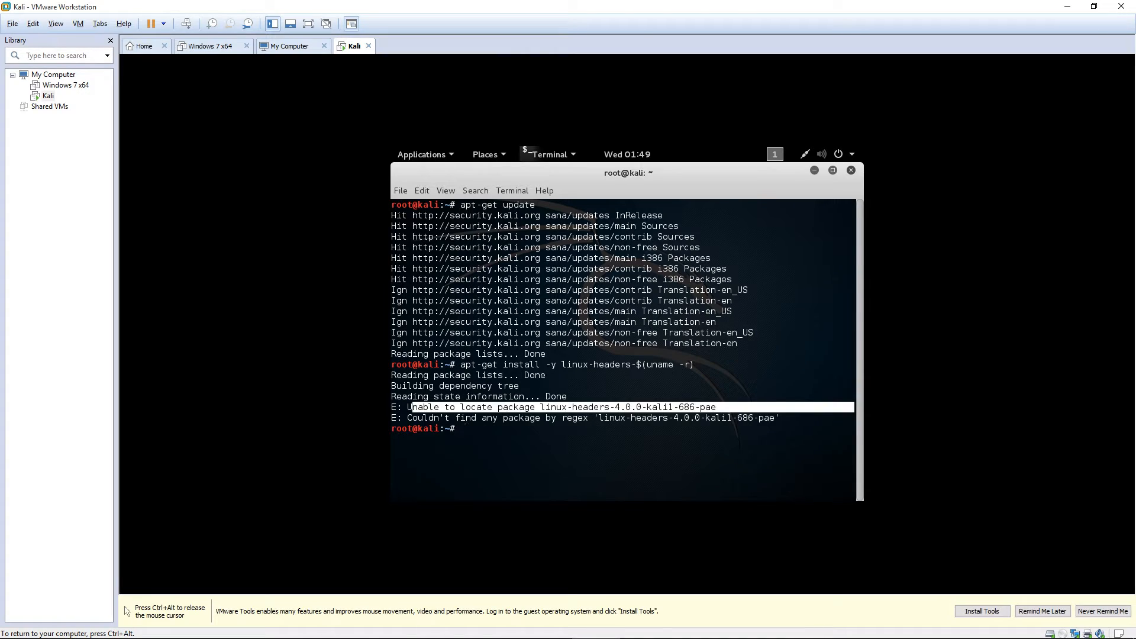
pyautogui.click(778, 417)
pyautogui.moveTo(778, 418)
pyautogui.mouseDown()
pyautogui.moveTo(467, 418)
pyautogui.moveTo(793, 418)
pyautogui.mouseUp()
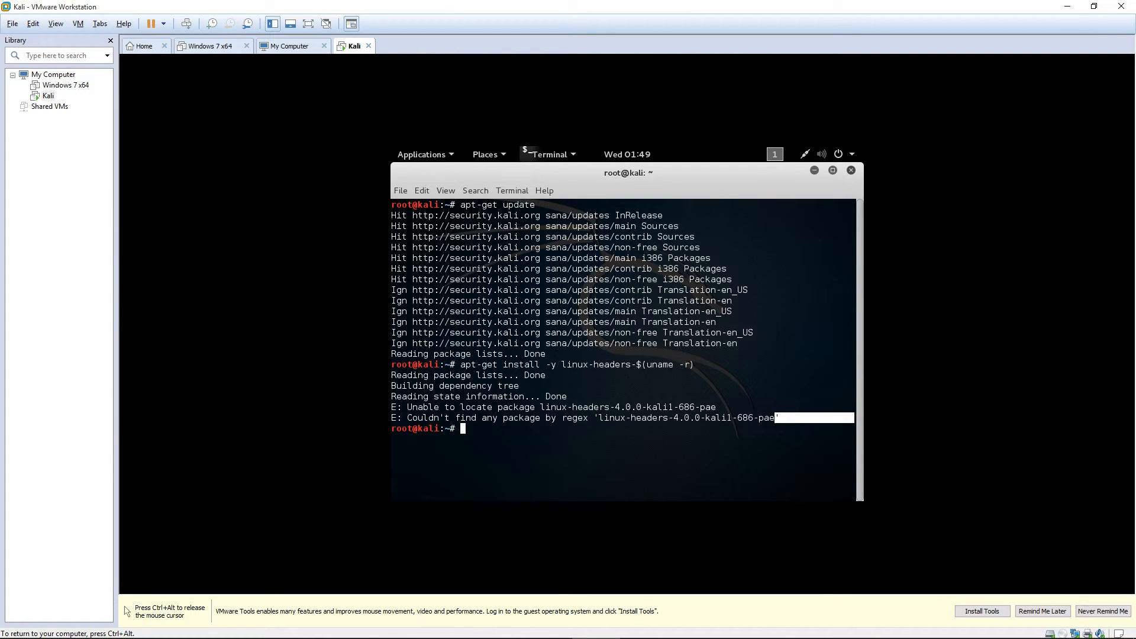
pyautogui.moveTo(779, 417); pyautogui.dragTo(391, 407)
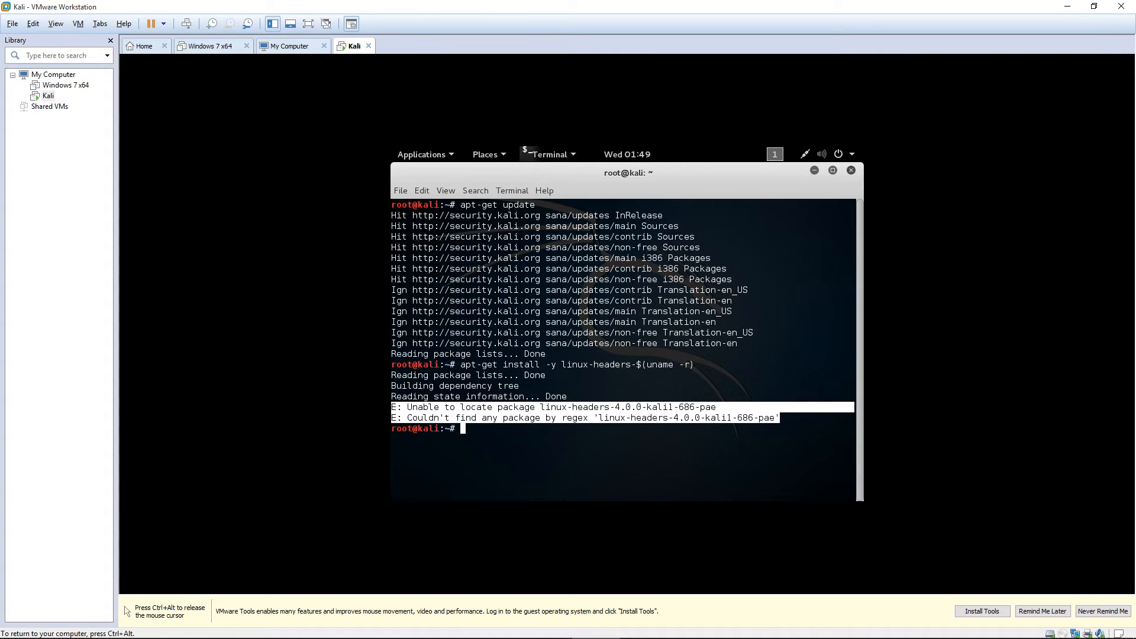
pyautogui.click(395, 409)
pyautogui.hotkey('ctrl', 'alt')
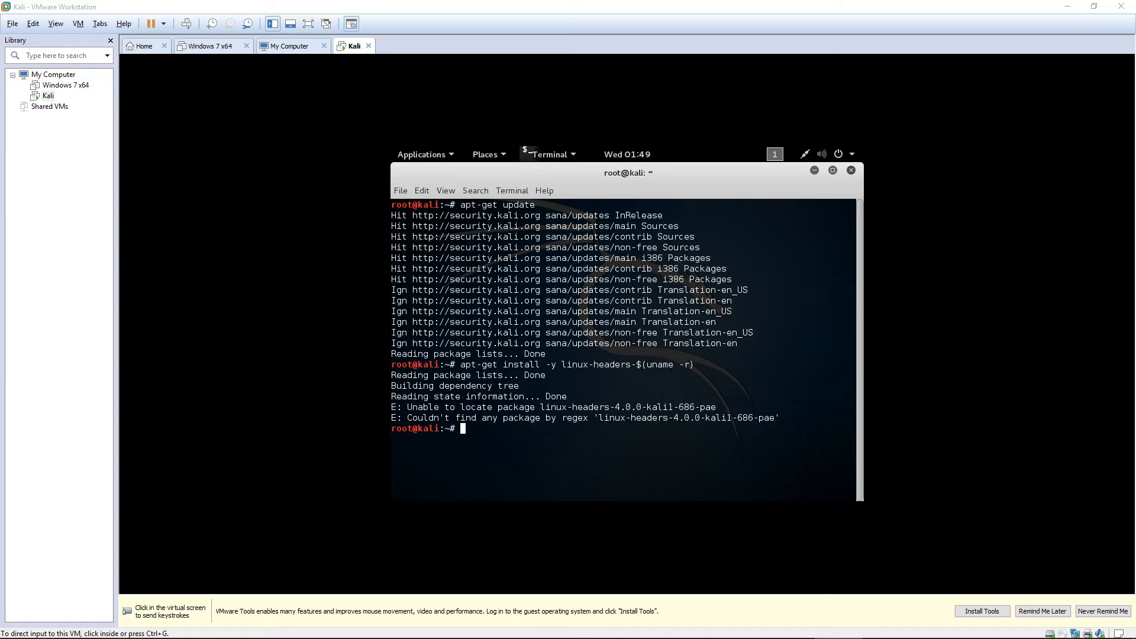
pyautogui.click(126, 610)
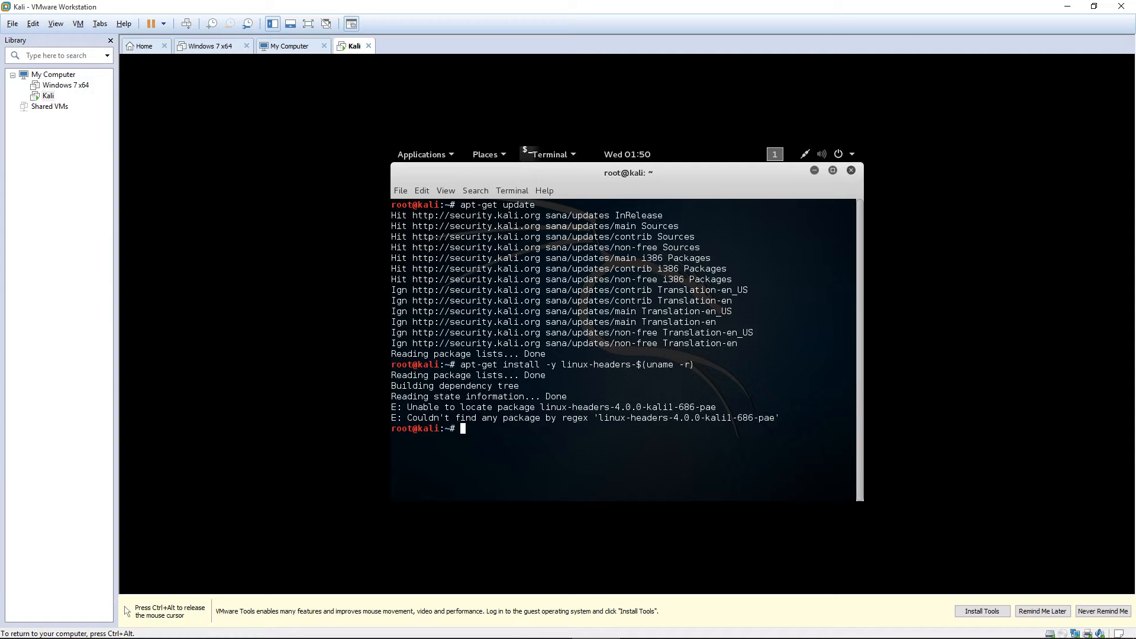
# Open /etc/apt/sources.list in Leafpad, then bring up the maximized Word install guide.
pyautogui.write('leafpad/etvc')
pyautogui.press('BackSpace')
pyautogui.press('BackSpace')
pyautogui.press('BackSpace')
pyautogui.press('BackSpace')
pyautogui.press('BackSpace')
pyautogui.write('/etc/apt/sources.list')
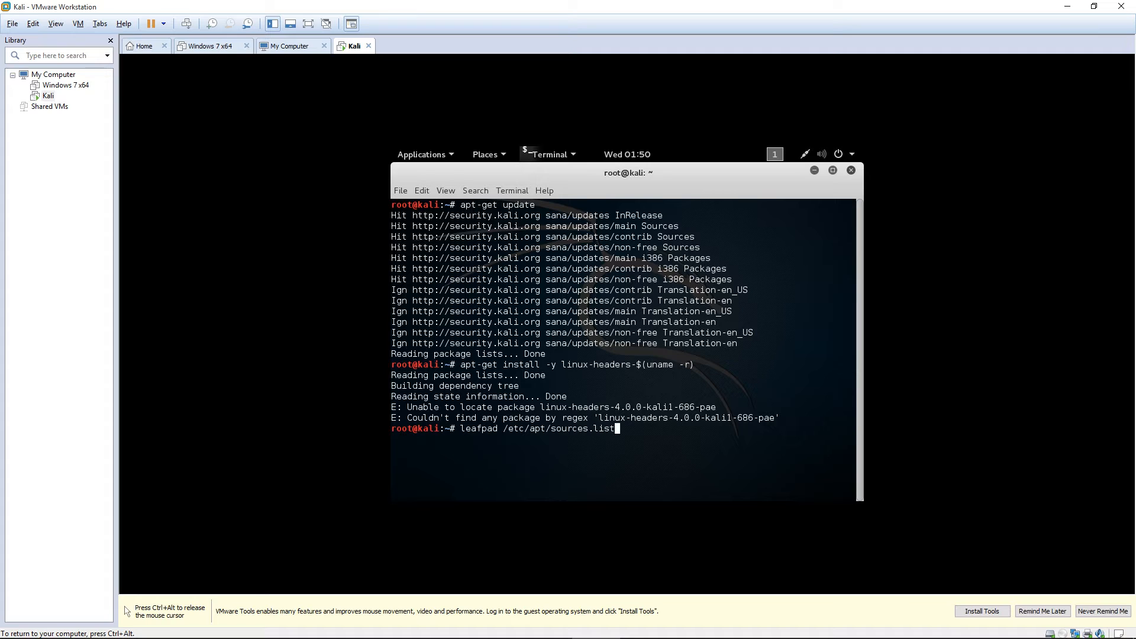
pyautogui.press('Return')
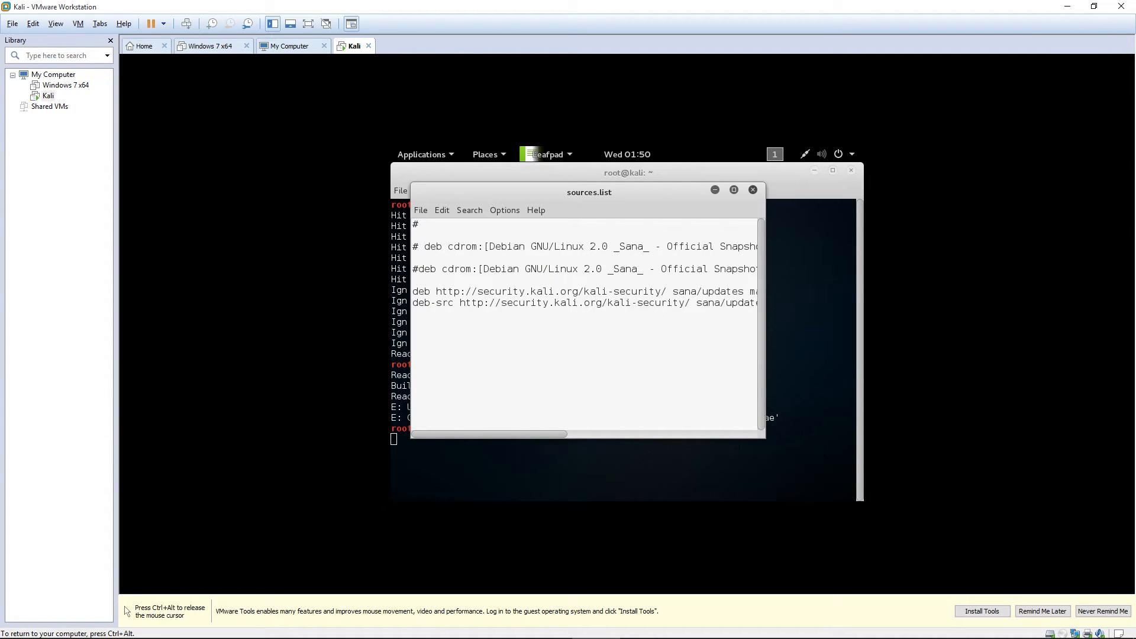
pyautogui.moveTo(766, 438); pyautogui.dragTo(549, 500)
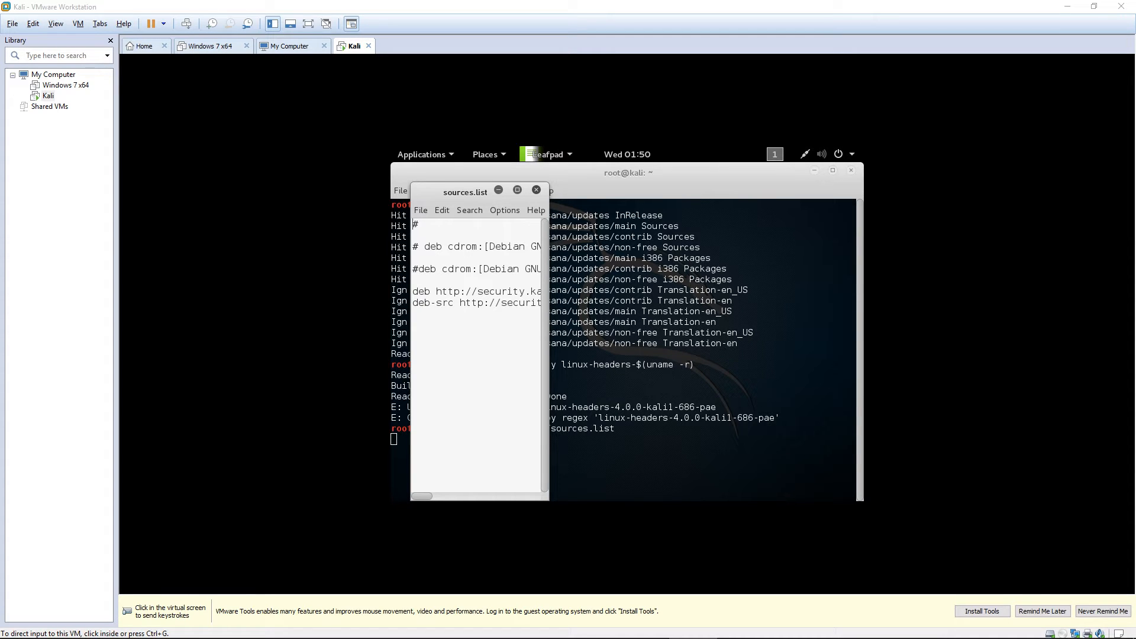
pyautogui.moveTo(0, 178); pyautogui.dragTo(598, 1)
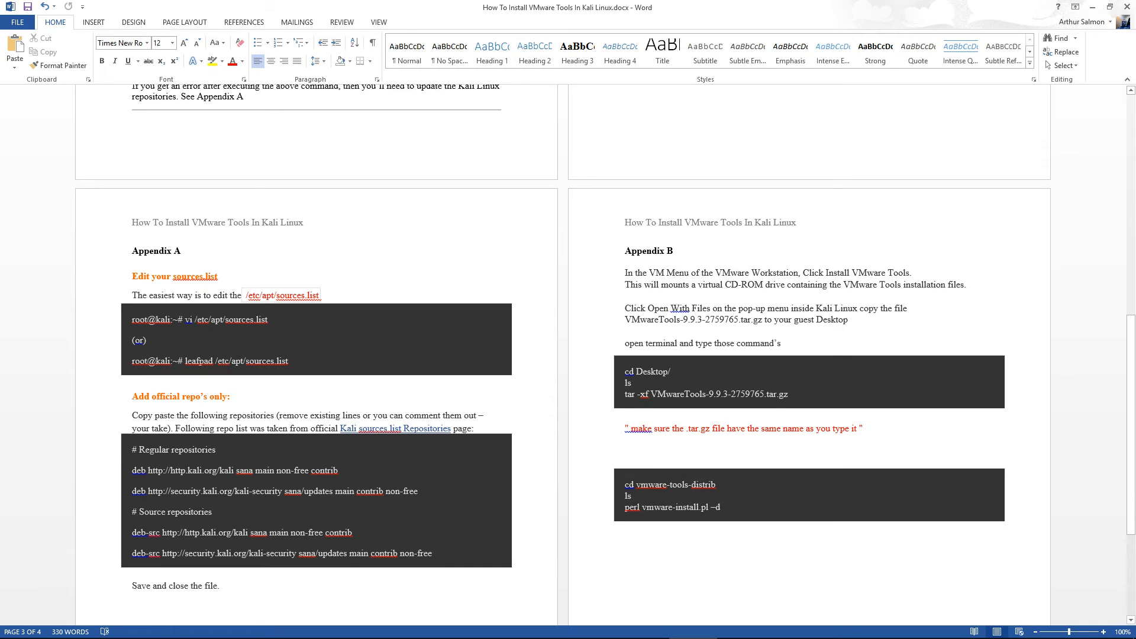
# Copy the deb and deb-src repository lines from Appendix A of the Word guide.
pyautogui.moveTo(131, 450); pyautogui.dragTo(216, 451)
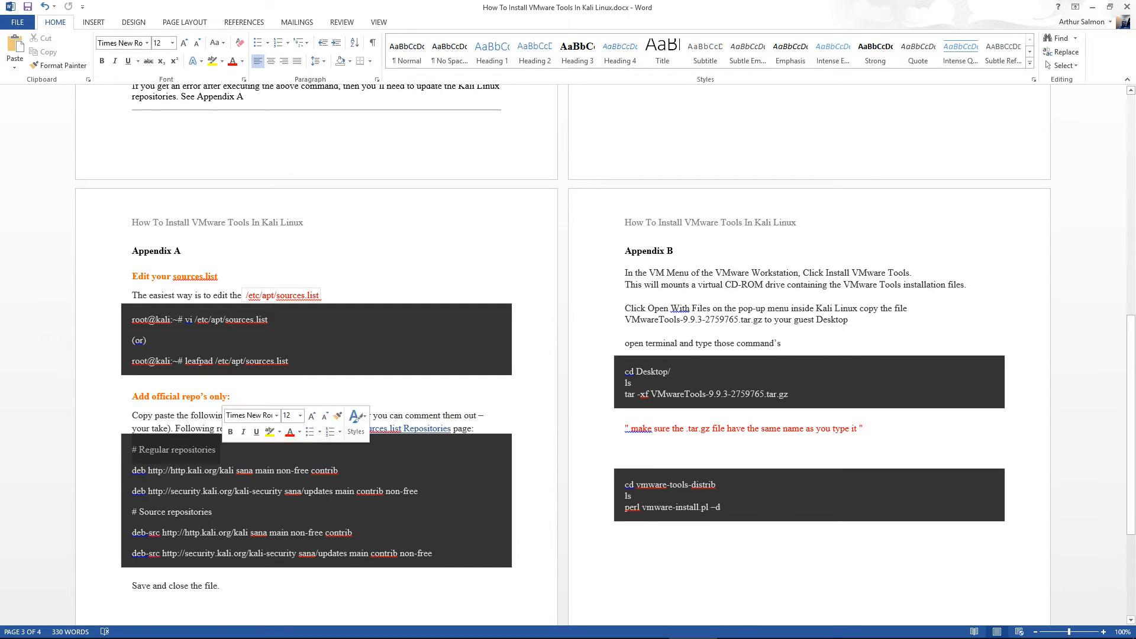
pyautogui.click(187, 471)
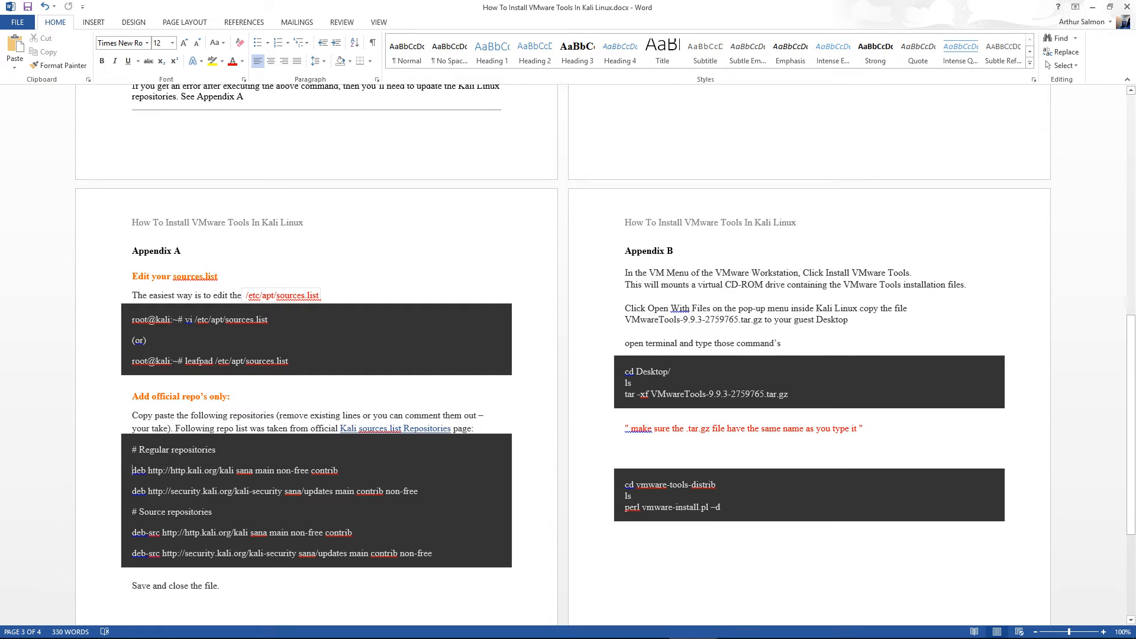
pyautogui.moveTo(132, 470); pyautogui.dragTo(136, 573)
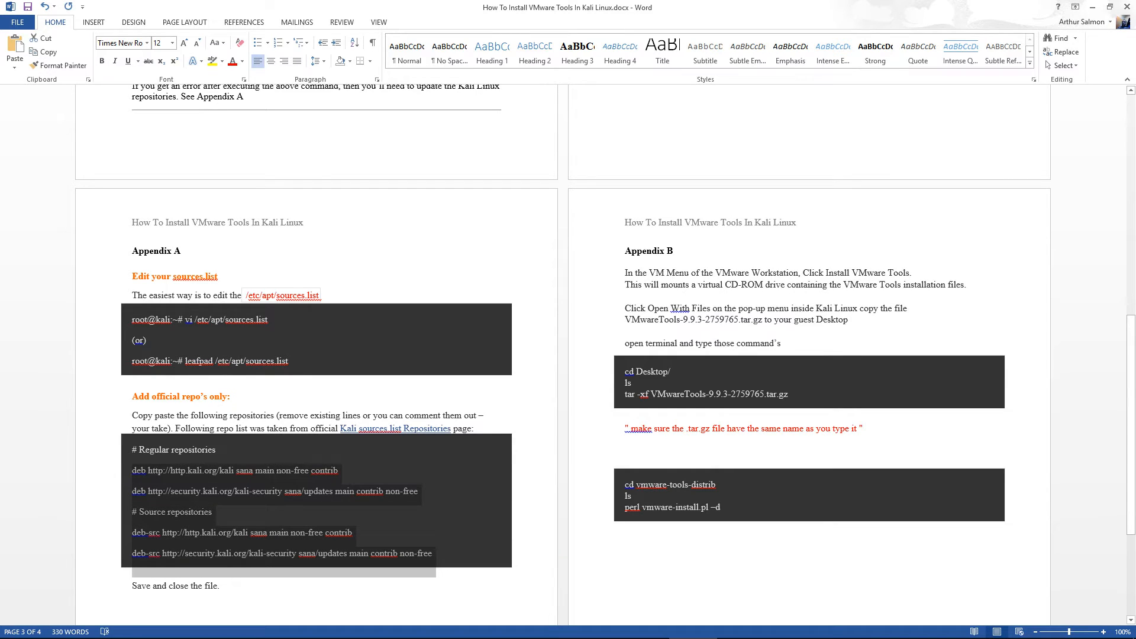
pyautogui.rightClick(179, 314)
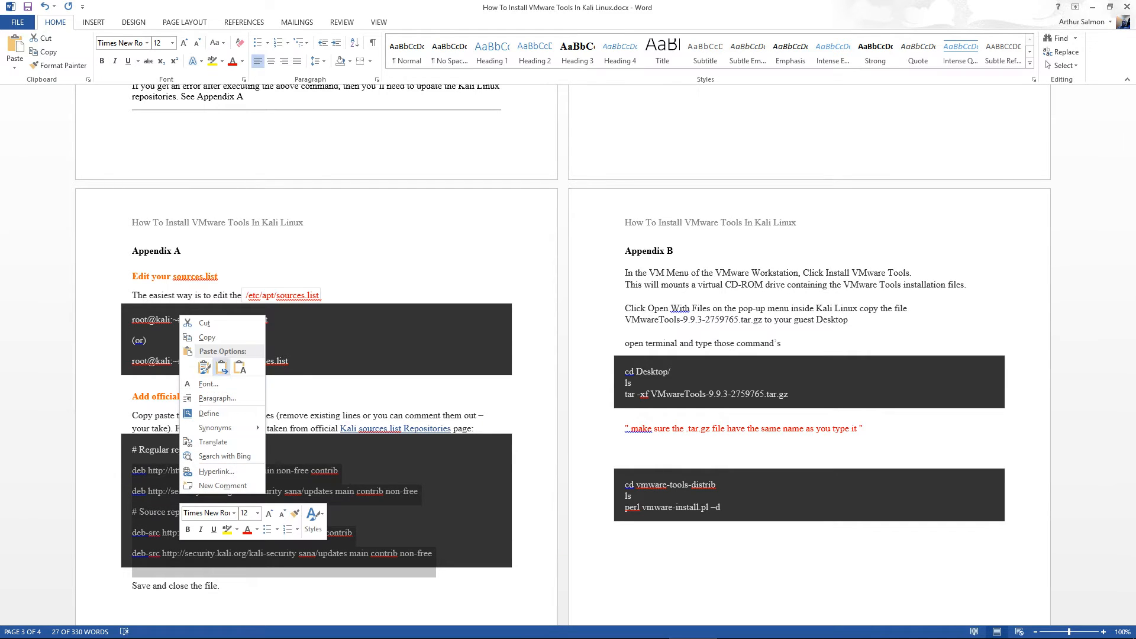
pyautogui.click(207, 337)
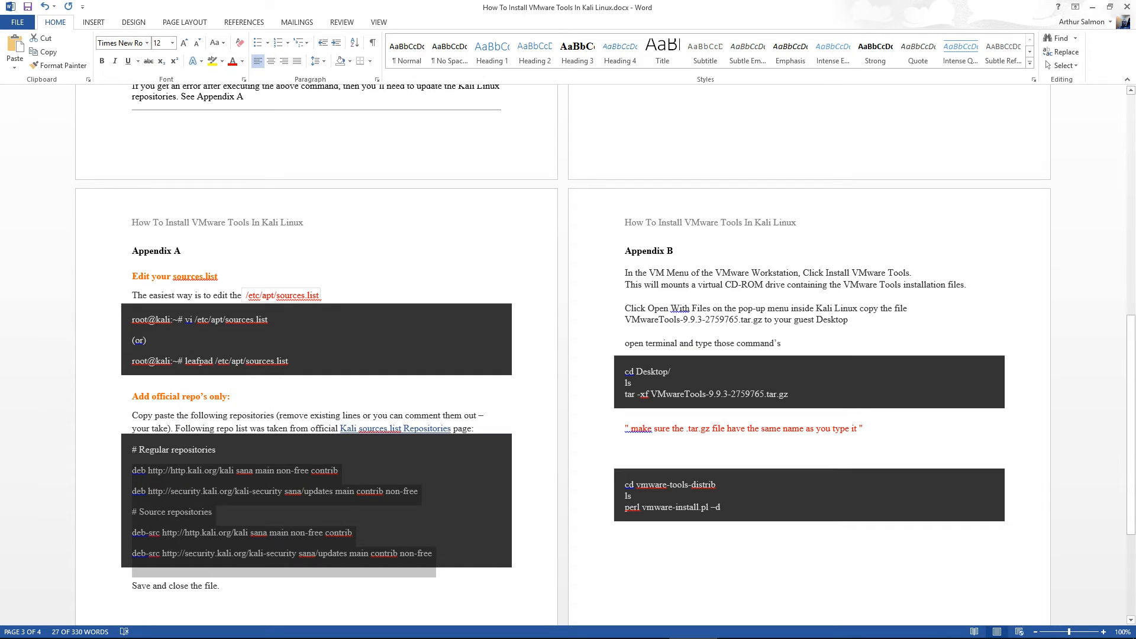
pyautogui.hotkey('alt', 'Tab')
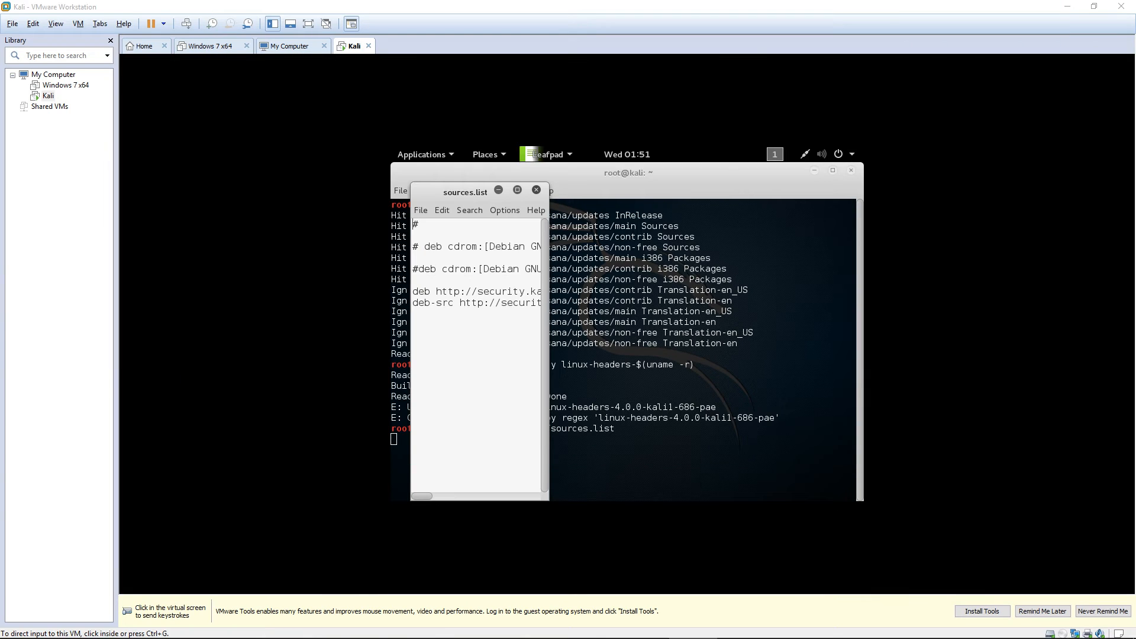
# Append the Kali sana deb and deb-src lines to sources.list using Edit > Paste.
pyautogui.hotkey('ctrl', 'g')
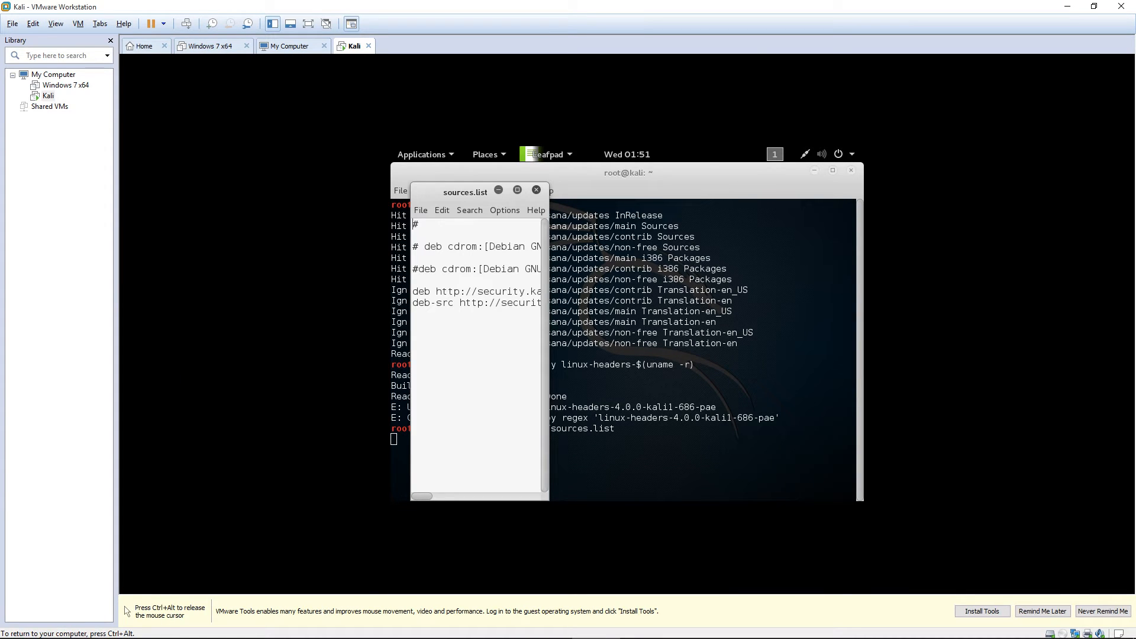
pyautogui.hotkey('ctrl', 'alt')
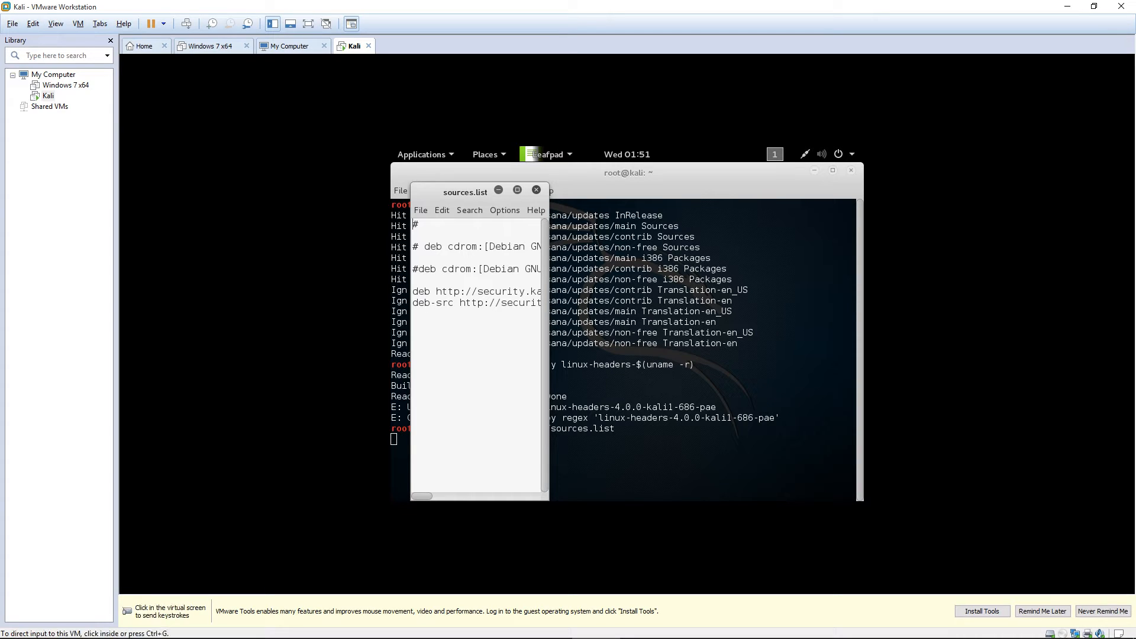
pyautogui.hotkey('ctrl', 'g')
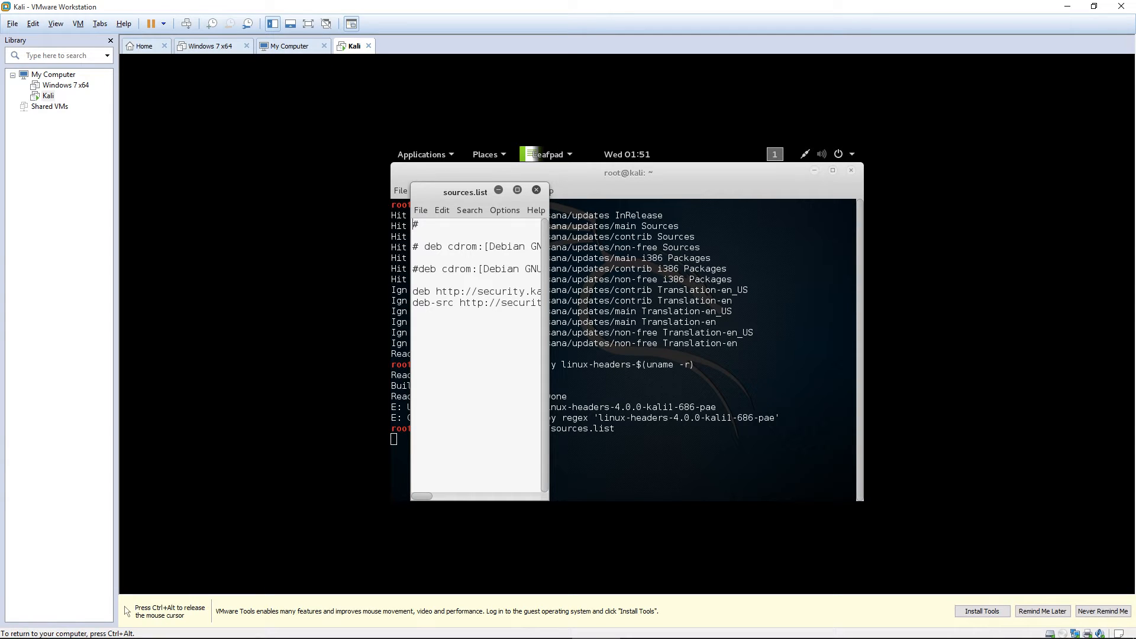
pyautogui.click(414, 315)
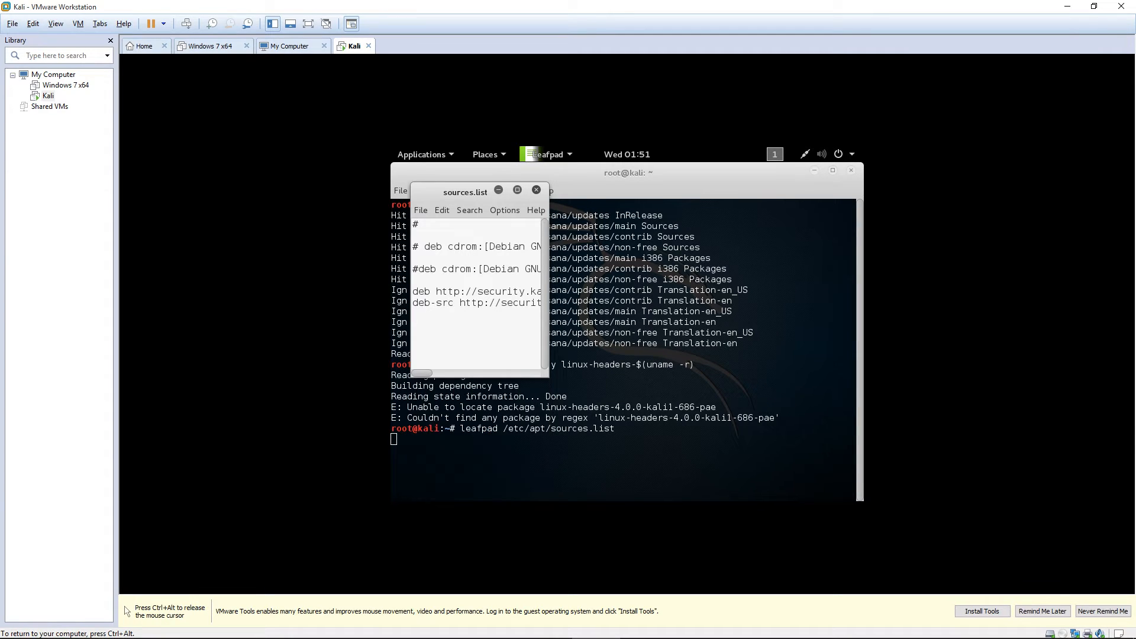
pyautogui.press('Return')
pyautogui.rightClick(435, 330)
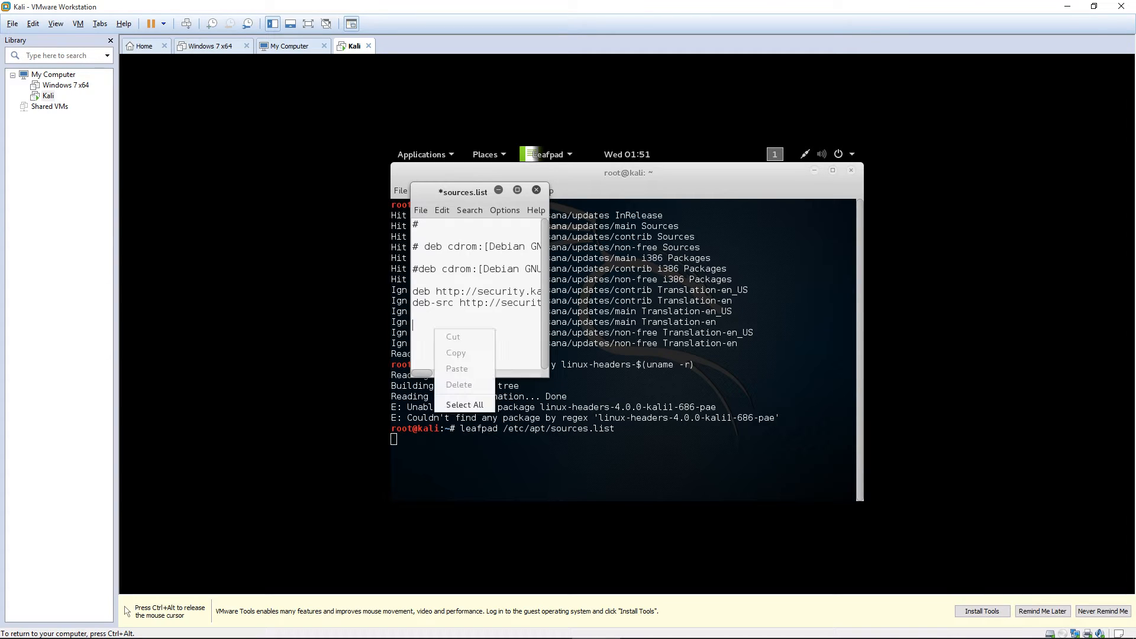
pyautogui.press('Escape')
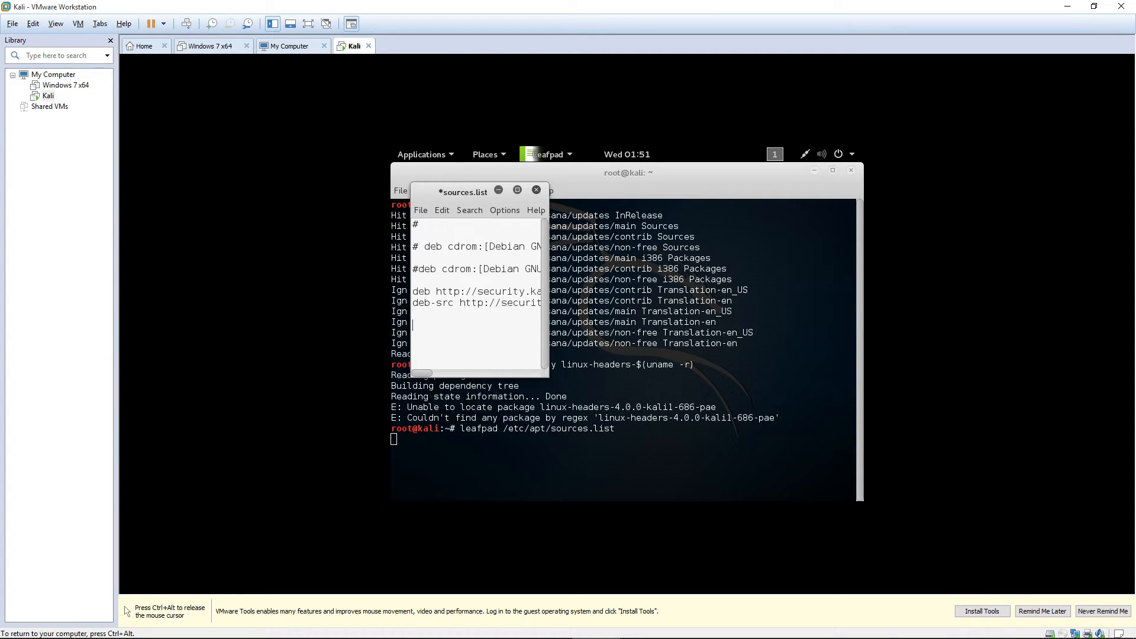
pyautogui.hotkey('ctrl', 'alt')
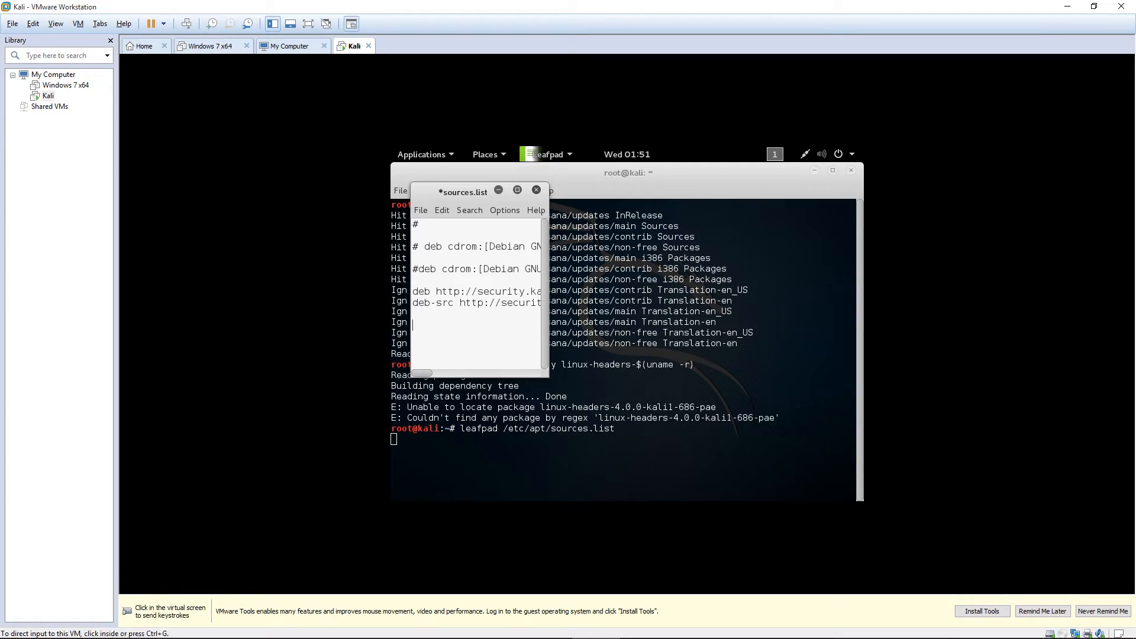
pyautogui.click(33, 24)
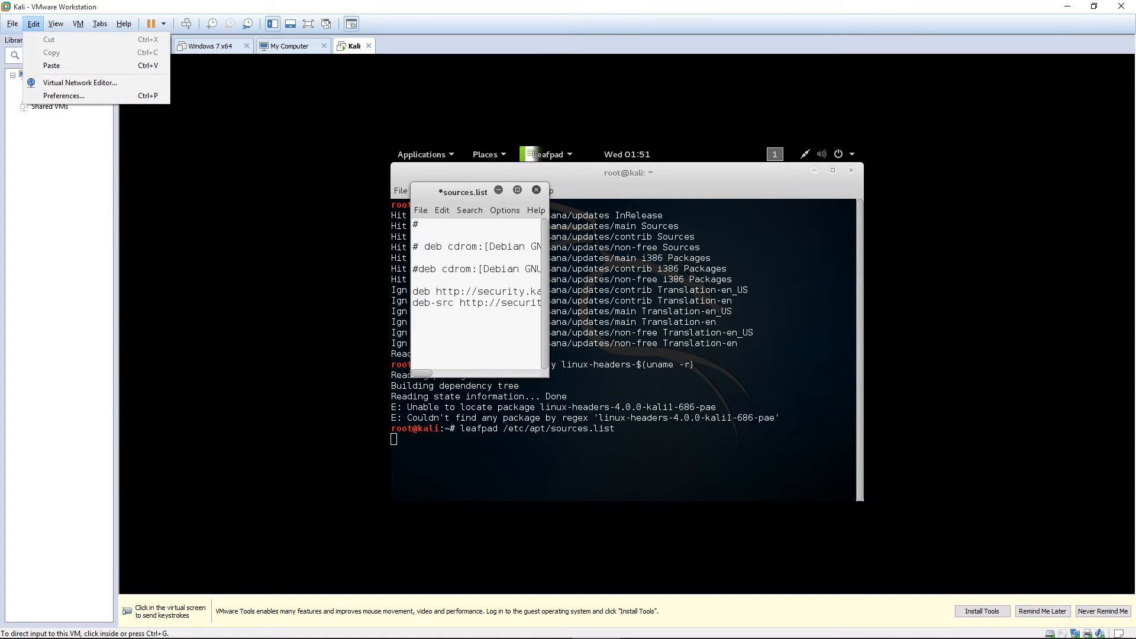
pyautogui.click(52, 65)
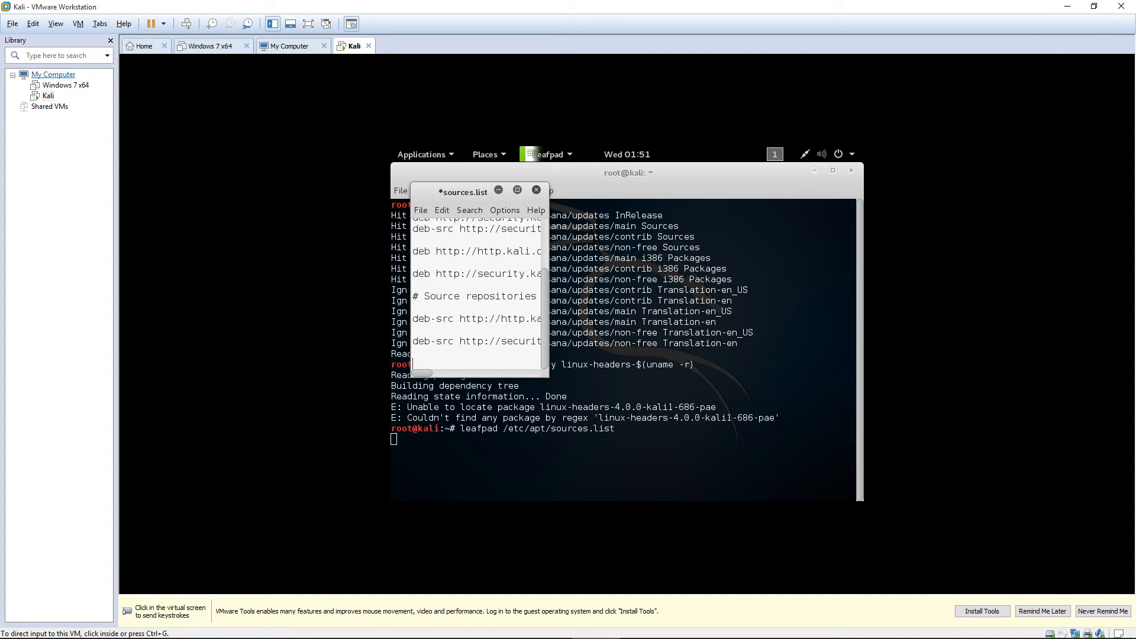
pyautogui.hotkey('ctrl', 'g')
pyautogui.moveTo(549, 377); pyautogui.dragTo(819, 235)
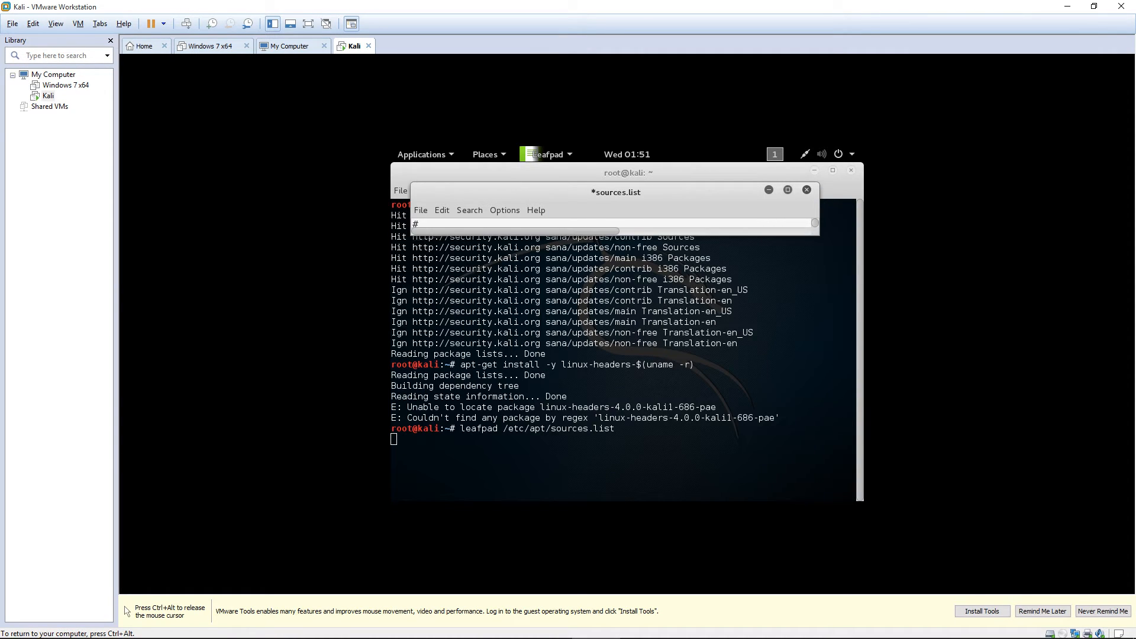
# Save and close sources.list, then recall the linux-headers install command at the prompt.
pyautogui.click(807, 190)
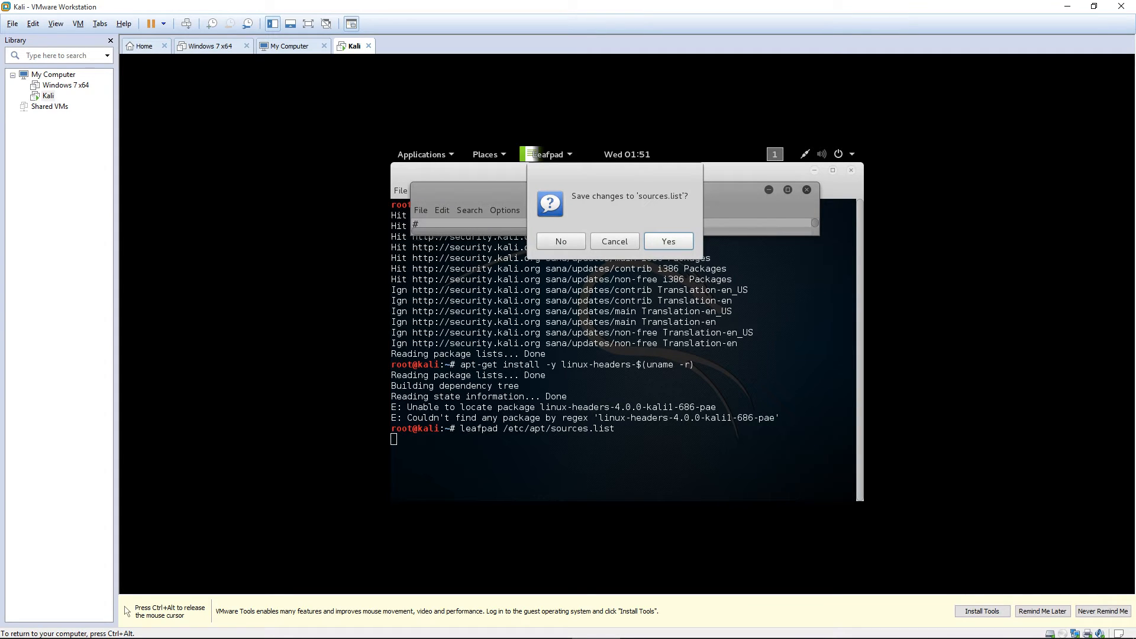
pyautogui.press('Return')
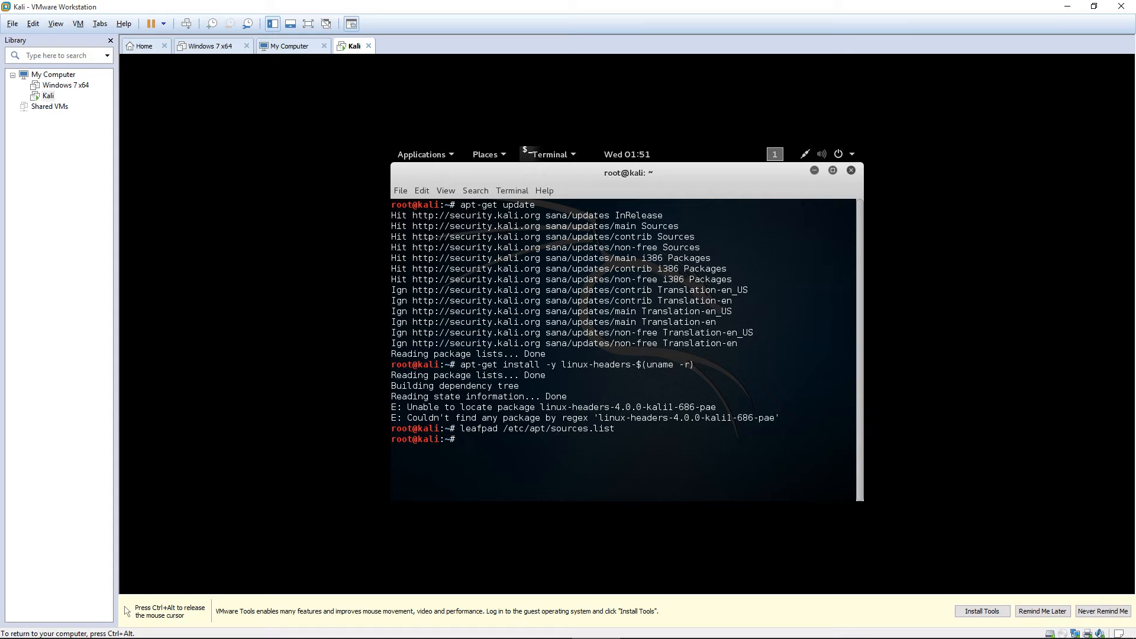
pyautogui.hotkey('ctrl', 'alt')
pyautogui.hotkey('alt', 'Tab')
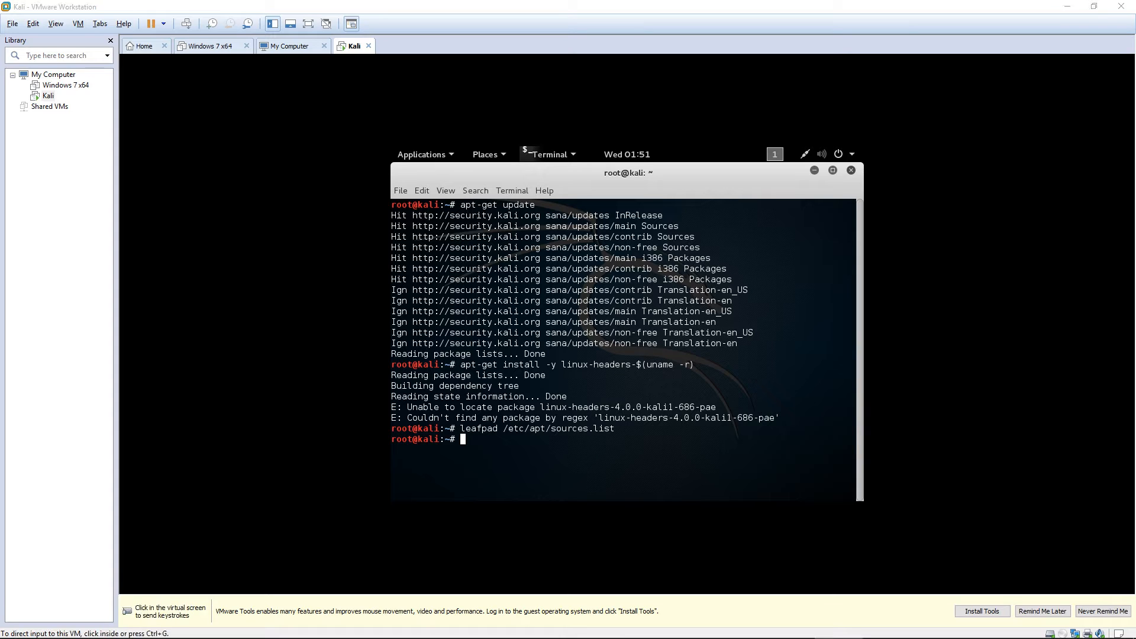
pyautogui.click(628, 355)
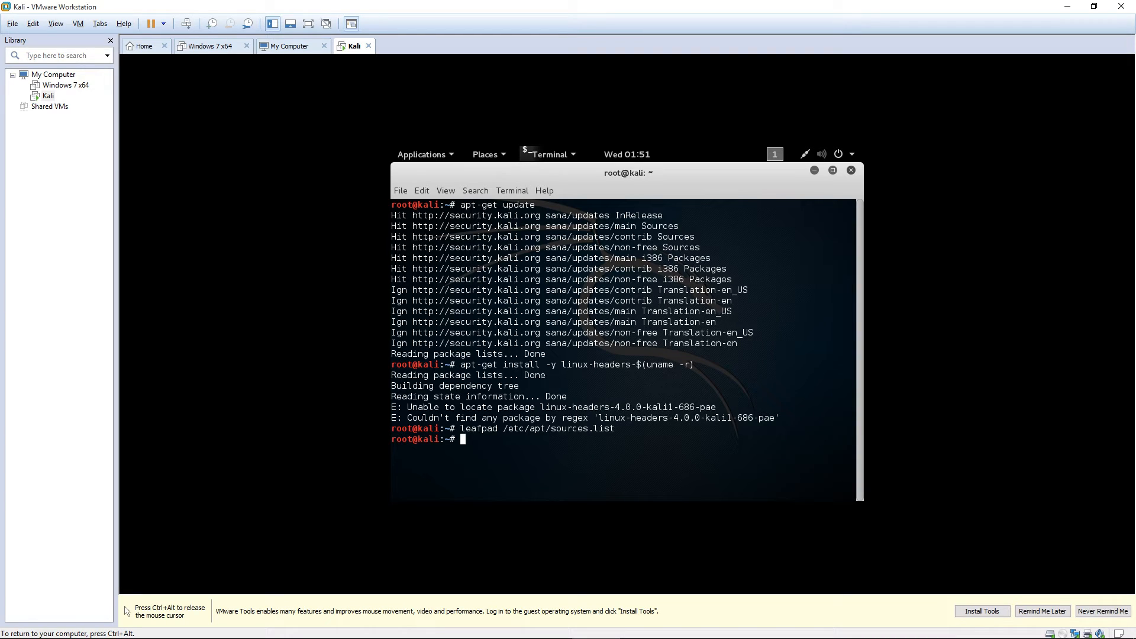
pyautogui.press('Up')
pyautogui.press('Up')
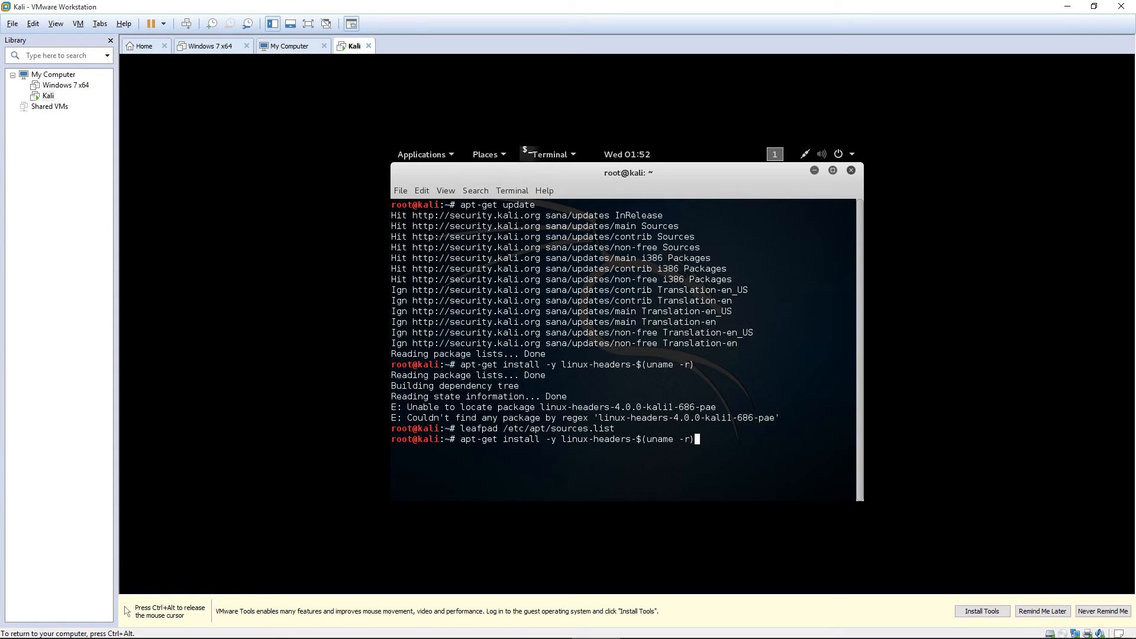
# Rerun the linux-headers install, which still cannot locate linux-headers-4.0.0-kali1-686-pae.
pyautogui.press('Return')
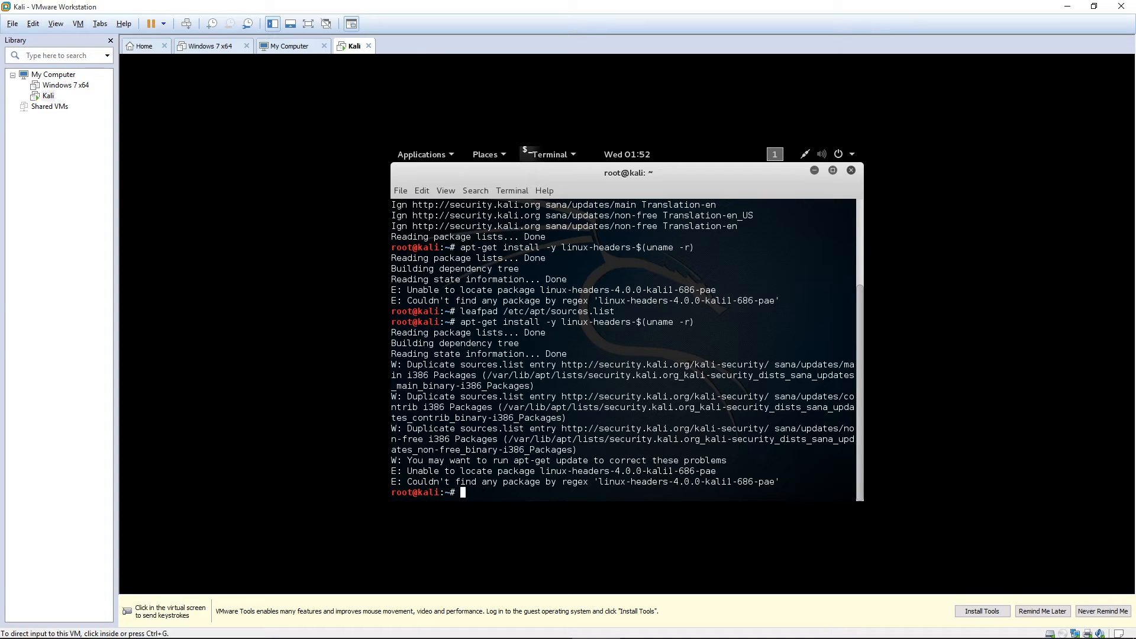
pyautogui.moveTo(392, 492)
pyautogui.mouseDown()
pyautogui.moveTo(417, 493)
pyautogui.moveTo(391, 471)
pyautogui.mouseUp()
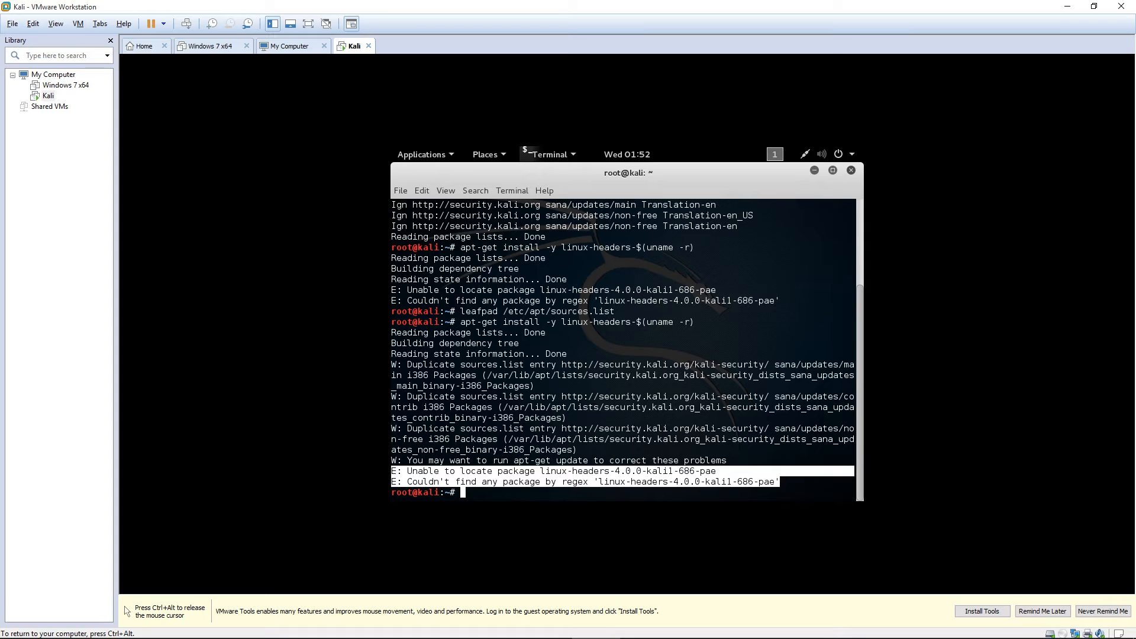
pyautogui.click(398, 473)
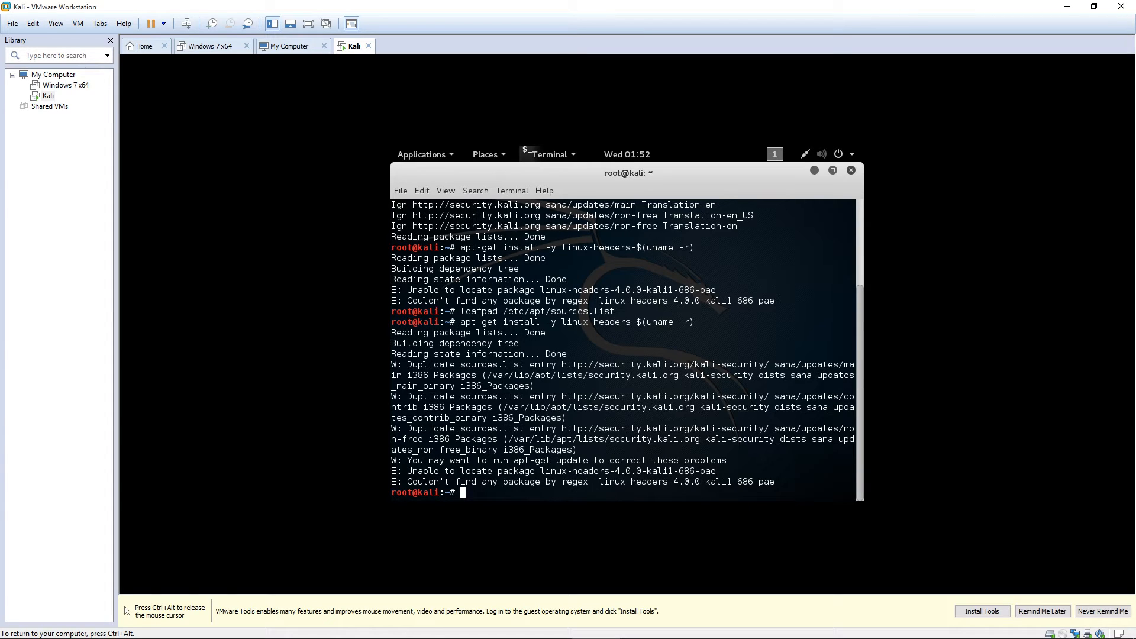
pyautogui.hotkey('ctrl', 'alt')
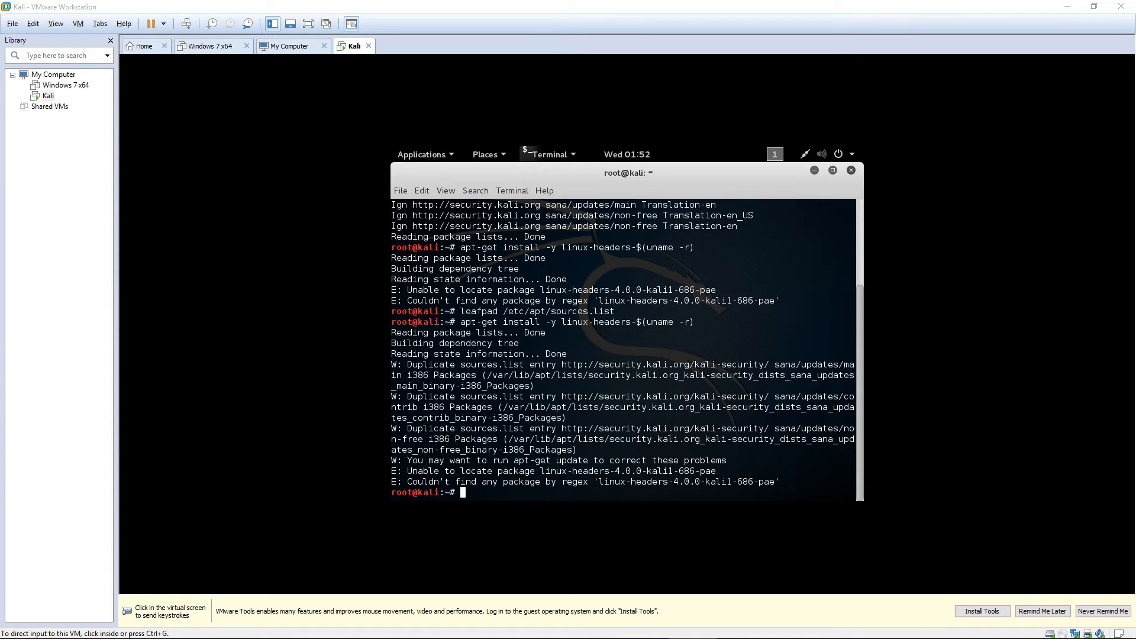
pyautogui.hotkey('ctrl', 'g')
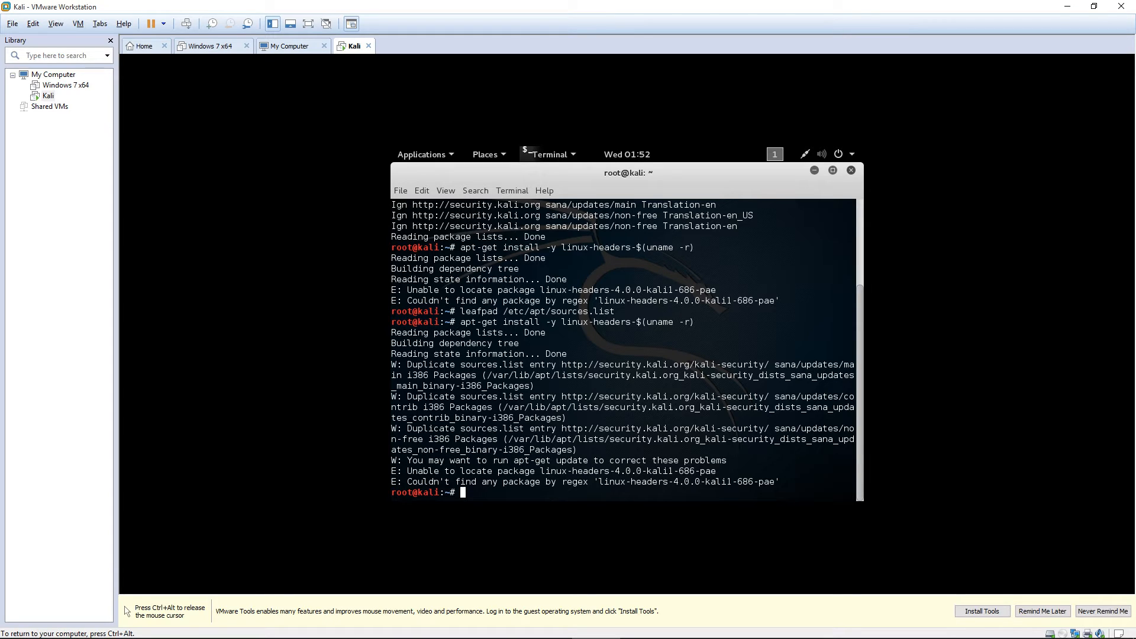
# Run apt-get install open-vm-toolbox, which fails with 'Unable to locate package open-vm-toolbox'.
pyautogui.write('apt-get install open-vm-toolbox')
pyautogui.press('Return')
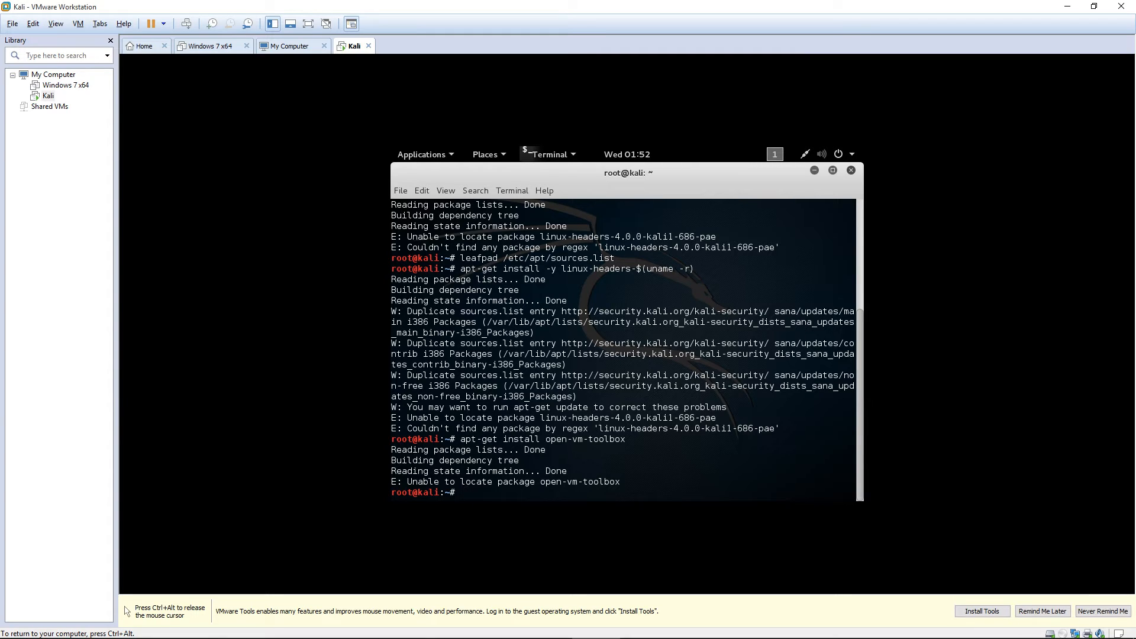
pyautogui.hotkey('ctrl', 'alt')
# Maximize the Word guide and scroll down to the Appendix B workaround heading.
pyautogui.hotkey('alt', 'Tab')
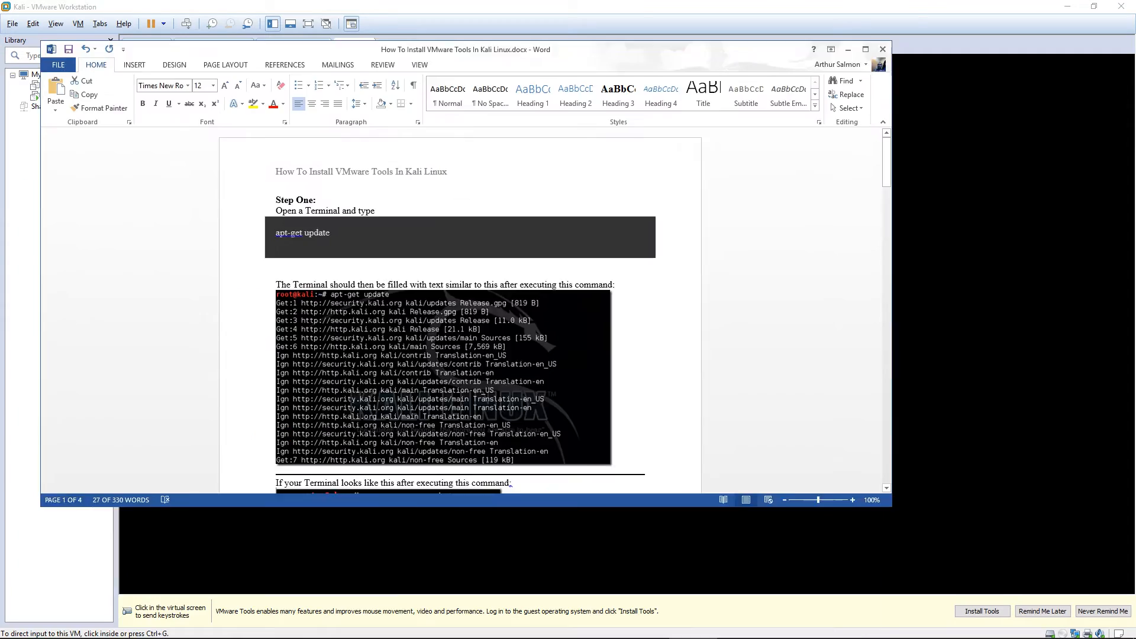
pyautogui.press('super+Up')
pyautogui.moveTo(747, 208); pyautogui.dragTo(625, 208)
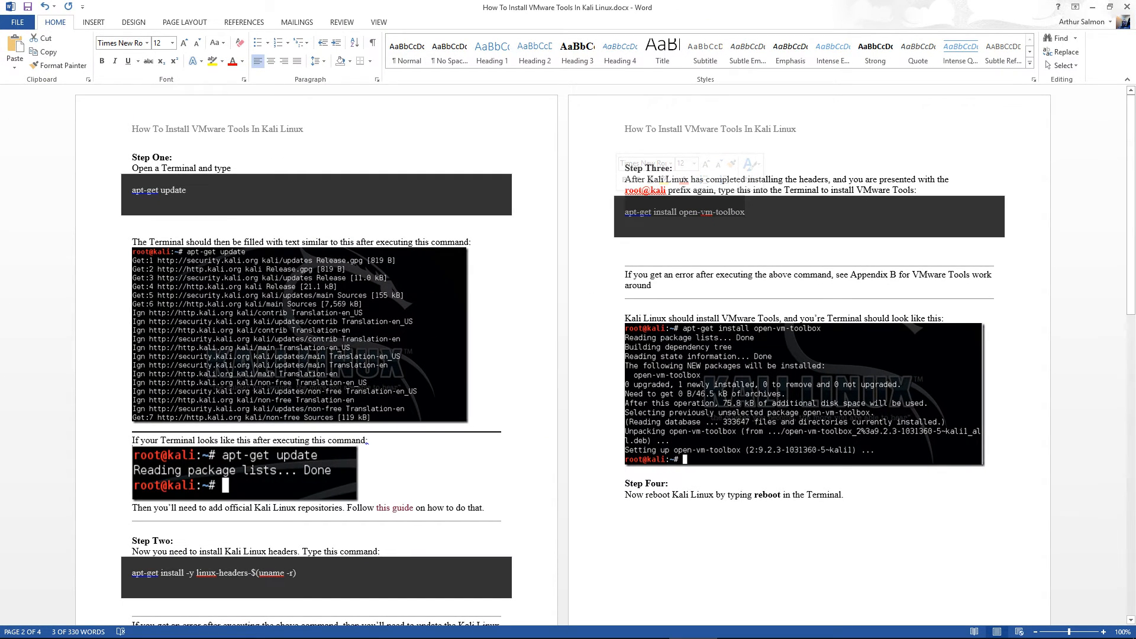
pyautogui.scroll(-10, 563, 356)
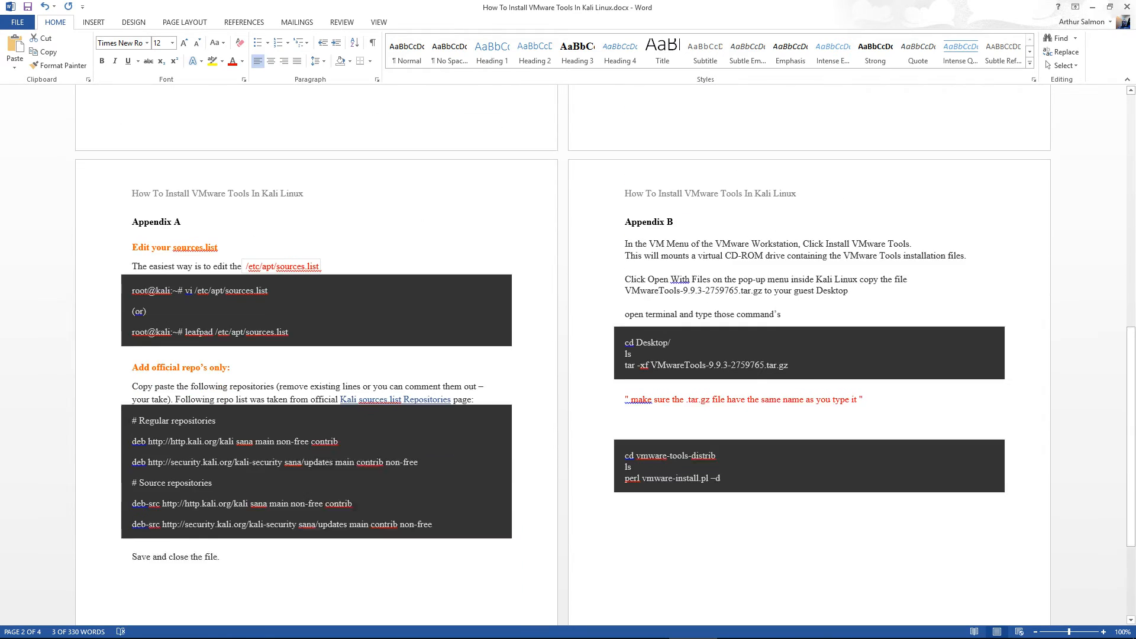
pyautogui.scroll(-1, 562, 355)
pyautogui.moveTo(625, 166); pyautogui.dragTo(678, 165)
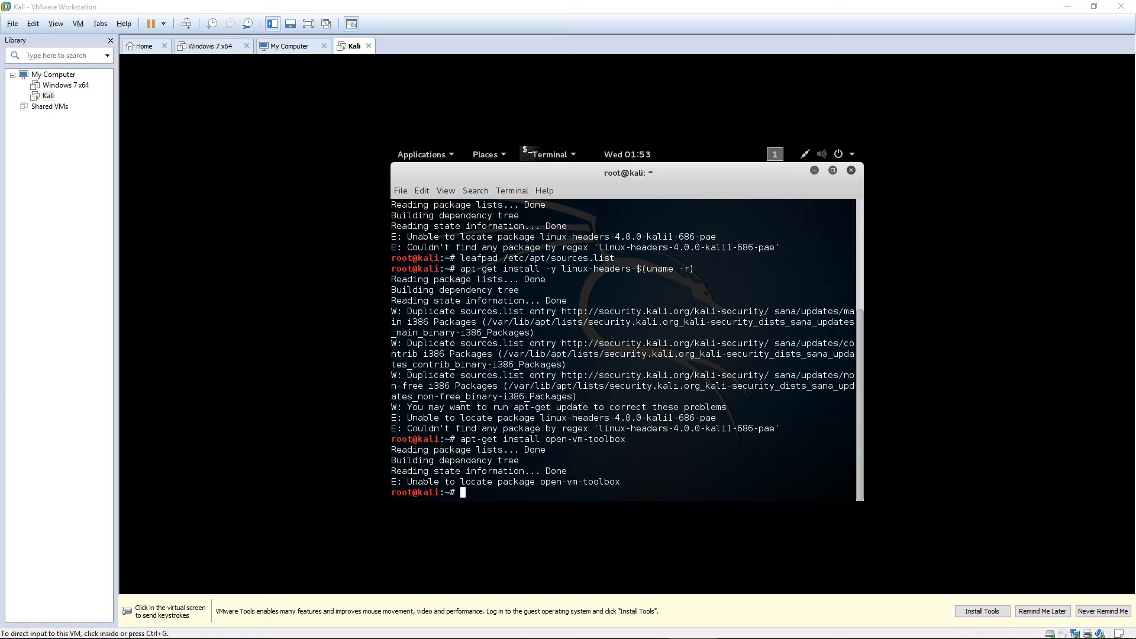
# Close the Kali terminal and choose Install VMware Tools from the VM menu.
pyautogui.click(627, 350)
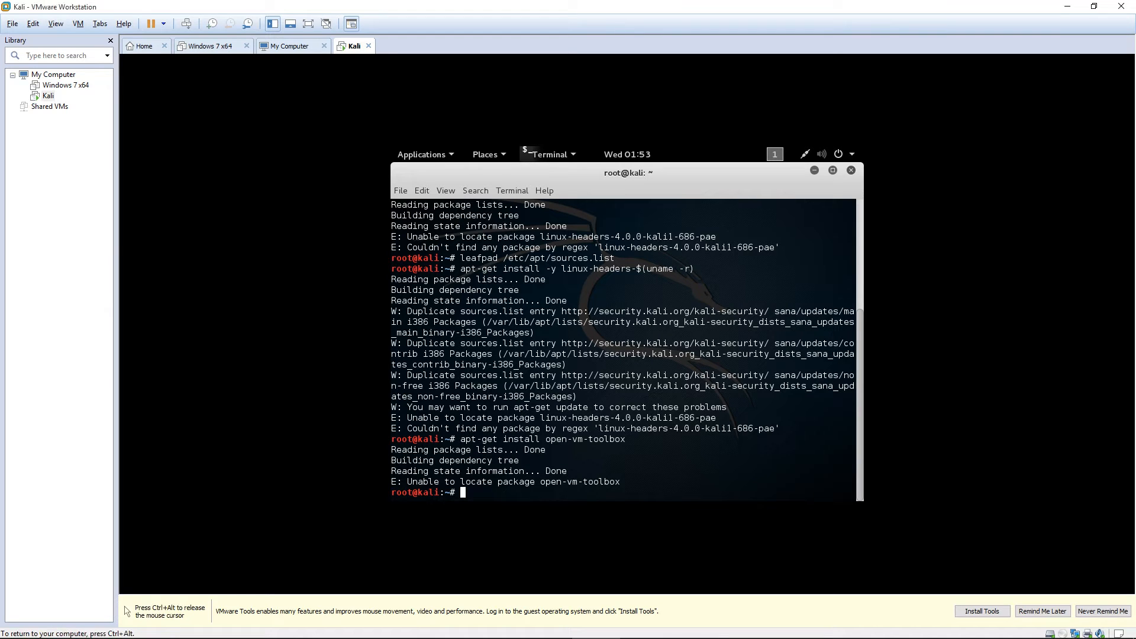
pyautogui.hotkey('alt', 'F4')
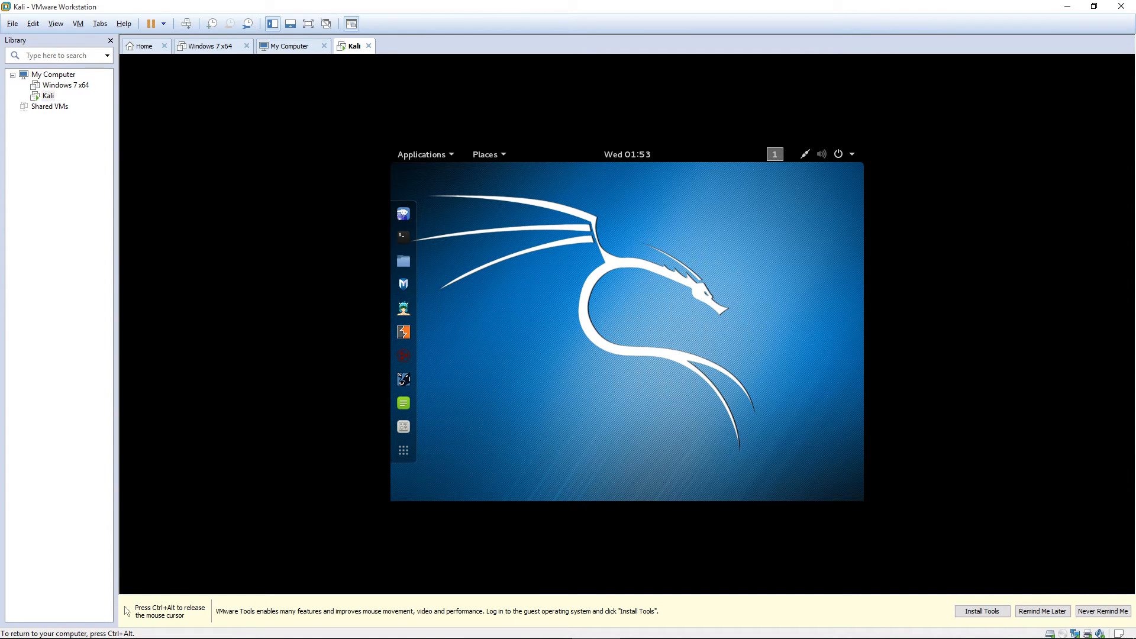
pyautogui.hotkey('ctrl', 'alt')
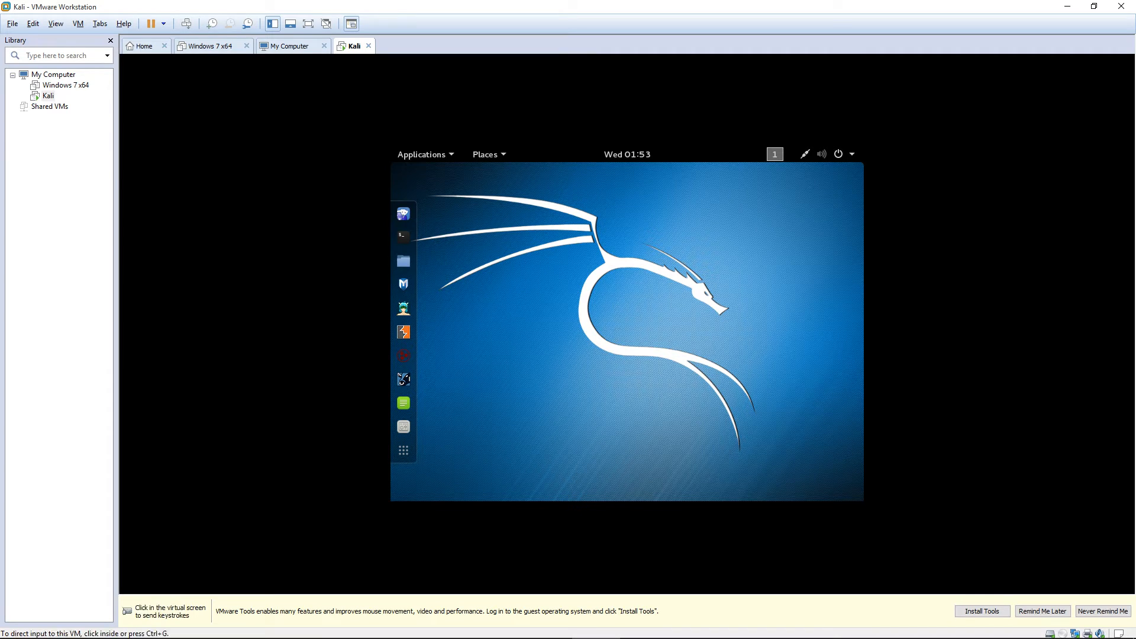
pyautogui.hotkey('alt', 'm')
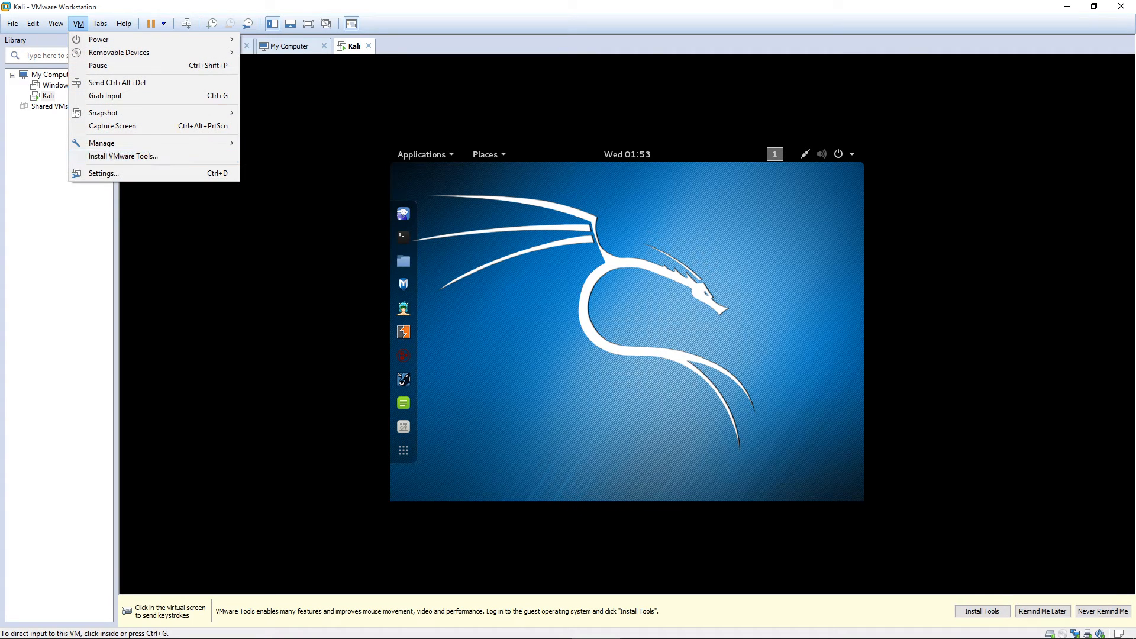
pyautogui.press('Return')
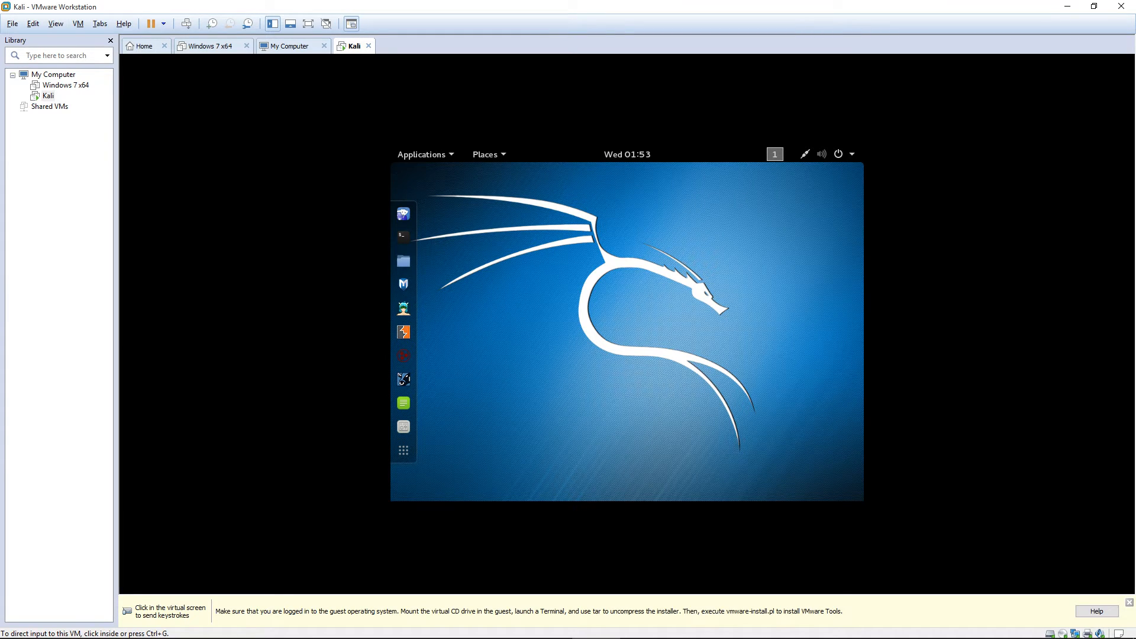
pyautogui.hotkey('ctrl', 'g')
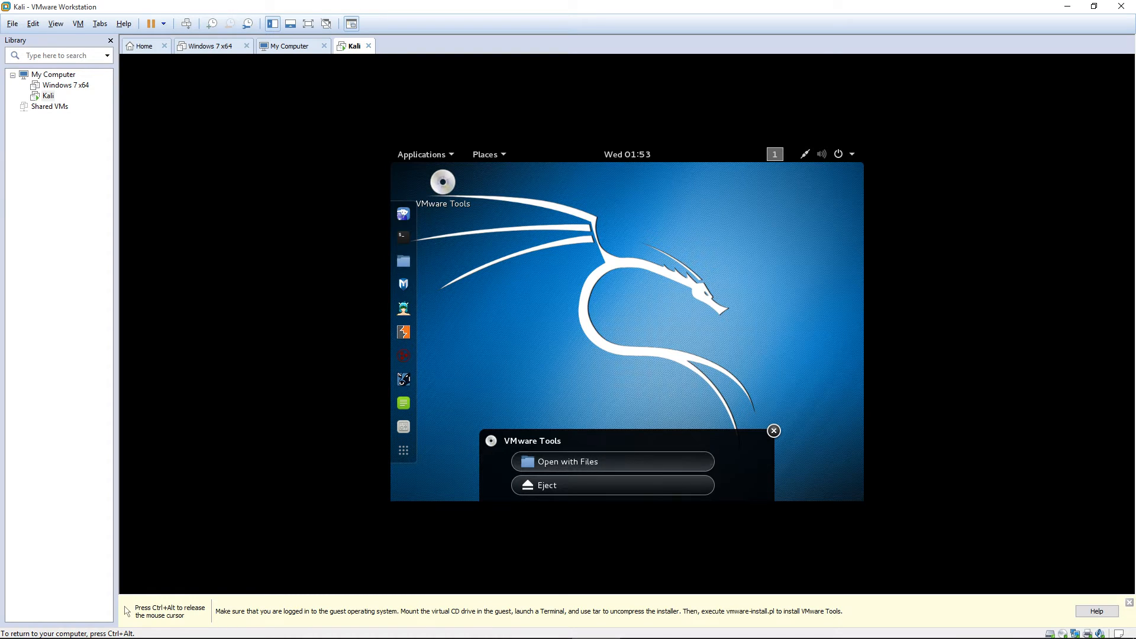
# Copy the VMwareTools-9.9.3-2759765.tar.gz archive from the VMware Tools disc to the Kali desktop.
pyautogui.click(583, 462)
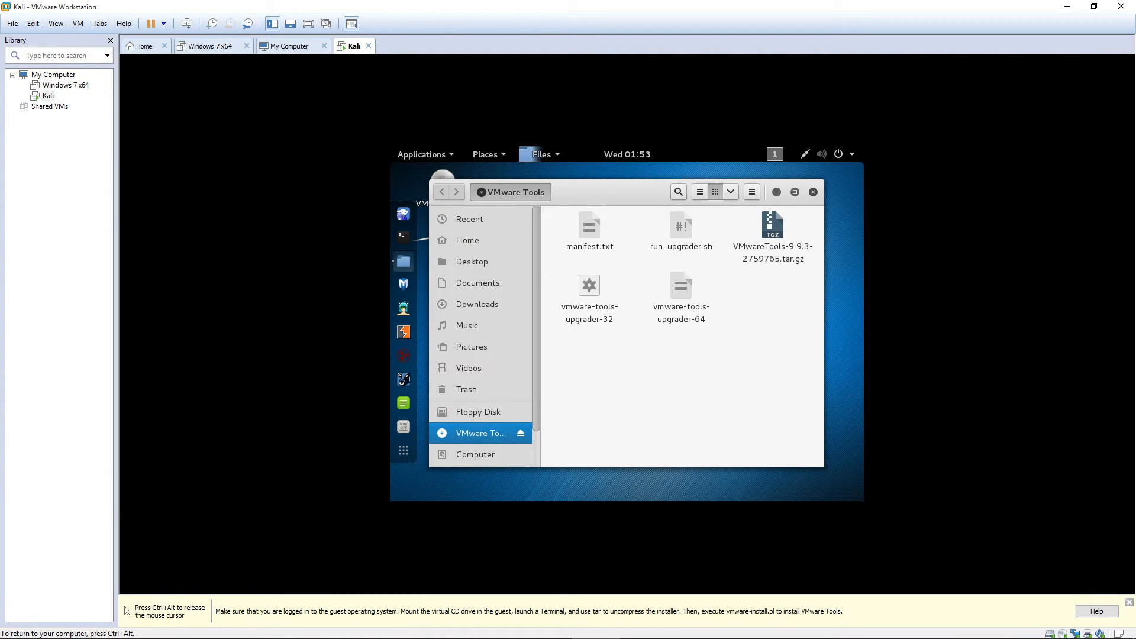
pyautogui.click(773, 227)
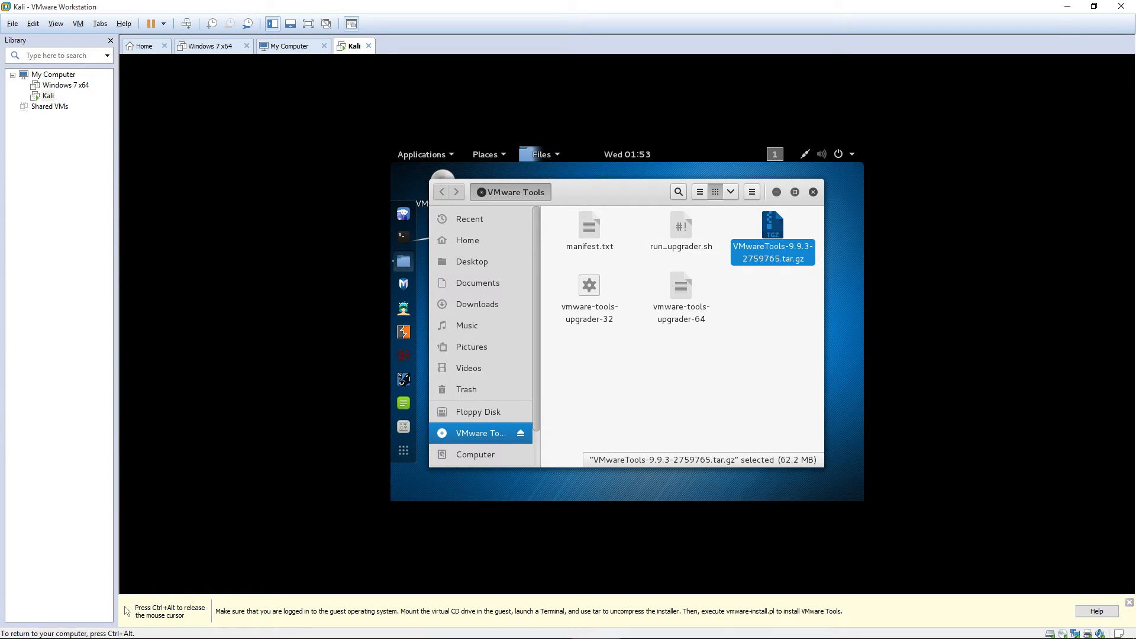
pyautogui.moveTo(773, 227); pyautogui.dragTo(818, 210)
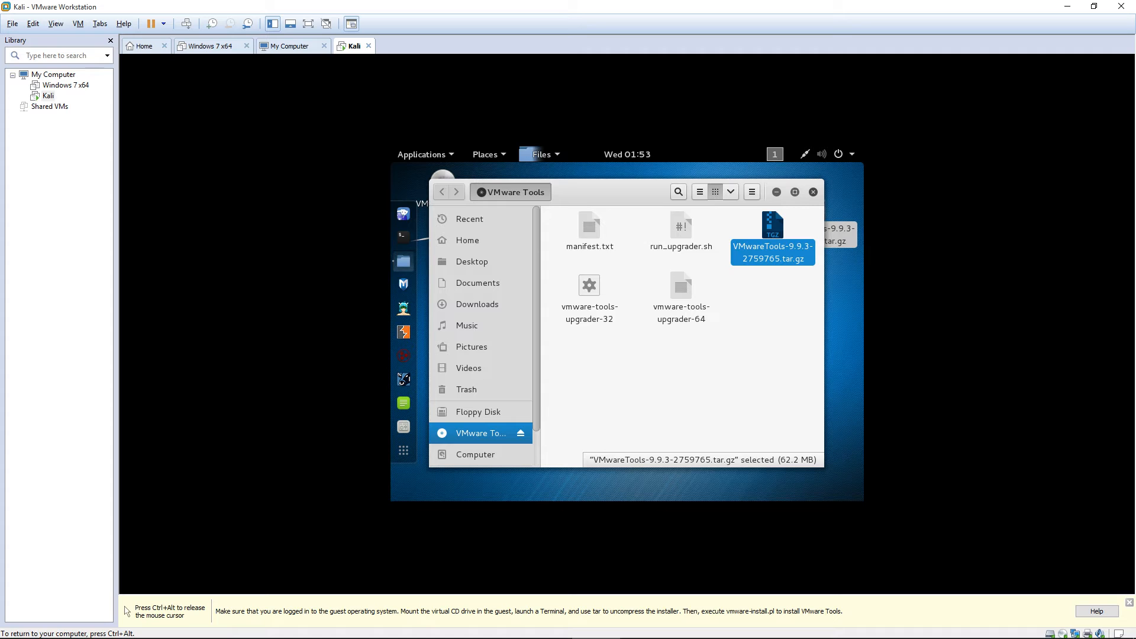
pyautogui.click(762, 338)
# Close the VMware Tools disc window and open a terminal in the Kali guest.
pyautogui.click(813, 192)
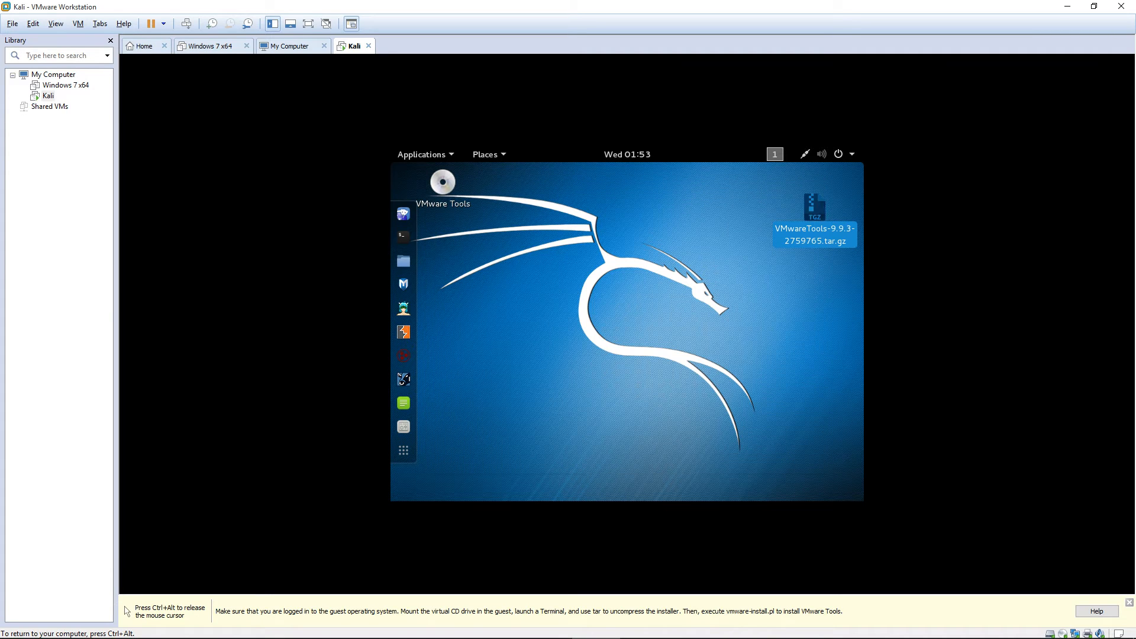
pyautogui.click(751, 237)
pyautogui.click(815, 209)
pyautogui.click(758, 272)
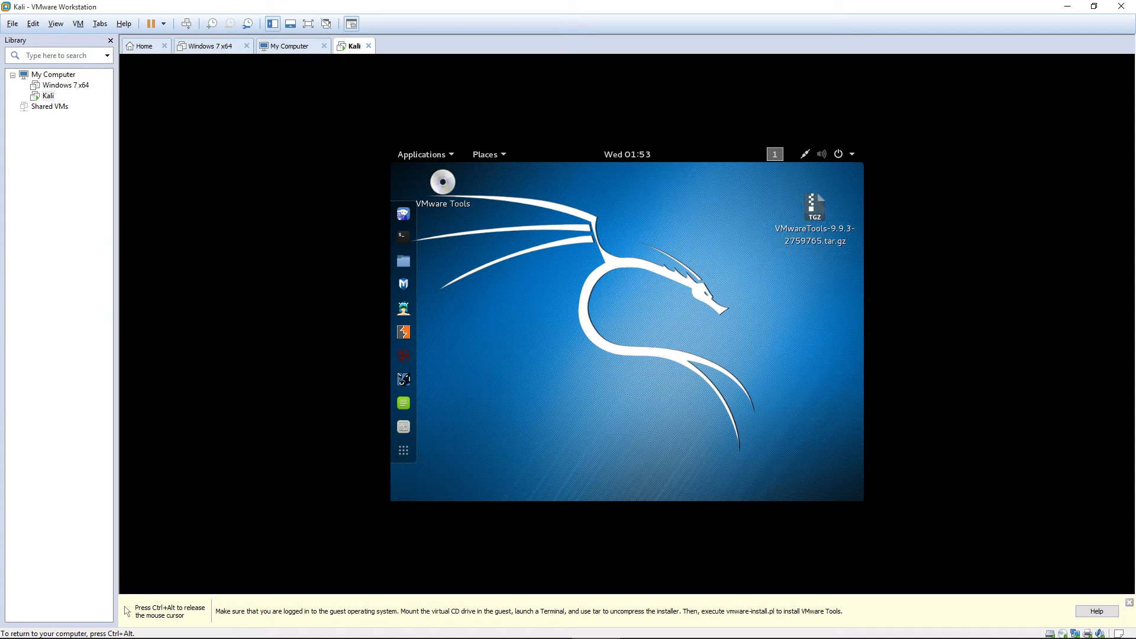
pyautogui.click(403, 236)
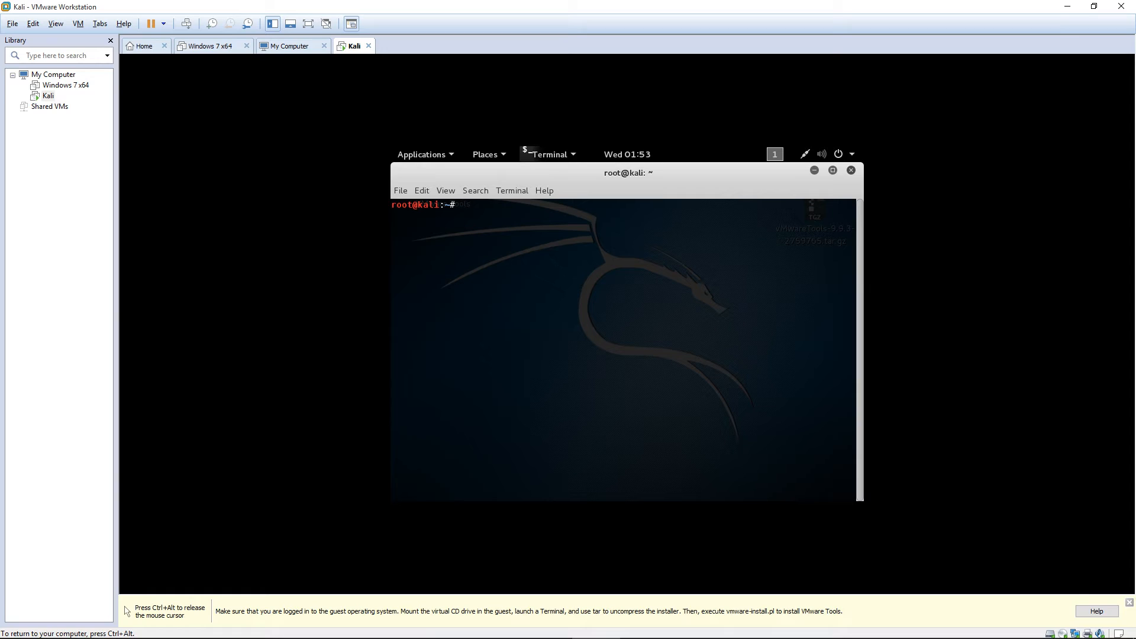
# Change into the Desktop folder and list its files.
pyautogui.write('cd Desktop')
pyautogui.press('Tab')
pyautogui.press('Return')
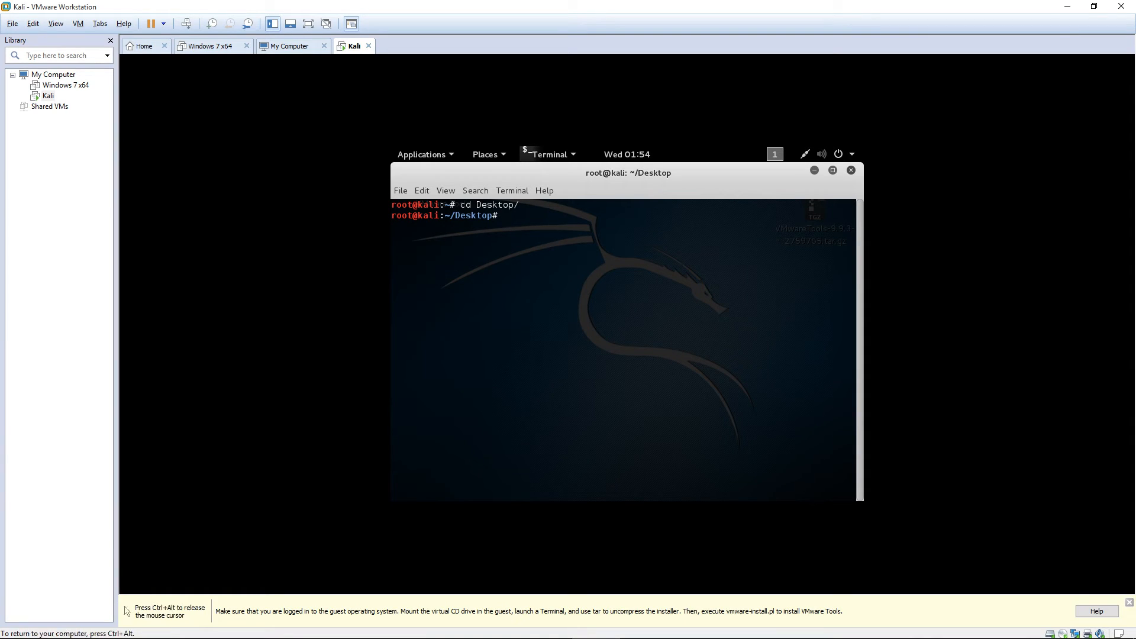
pyautogui.write('ls')
pyautogui.press('Return')
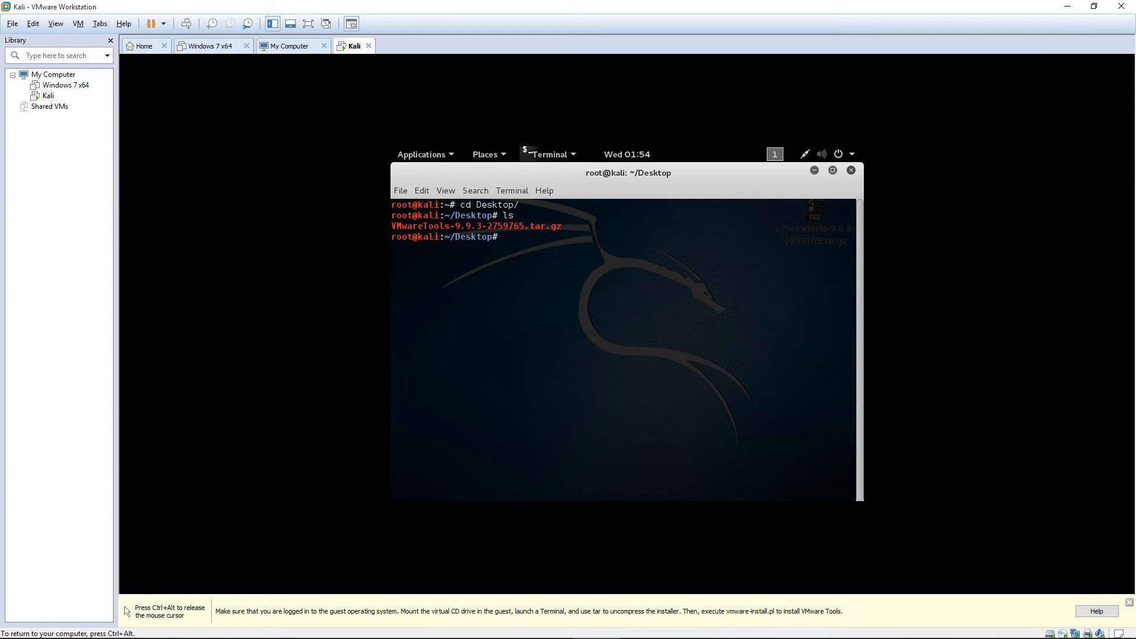
# Extract VMwareTools-9.9.3-2759765.tar.gz with tar -xf, pasting the copied file name.
pyautogui.moveTo(392, 226); pyautogui.dragTo(562, 227)
pyautogui.rightClick(559, 230)
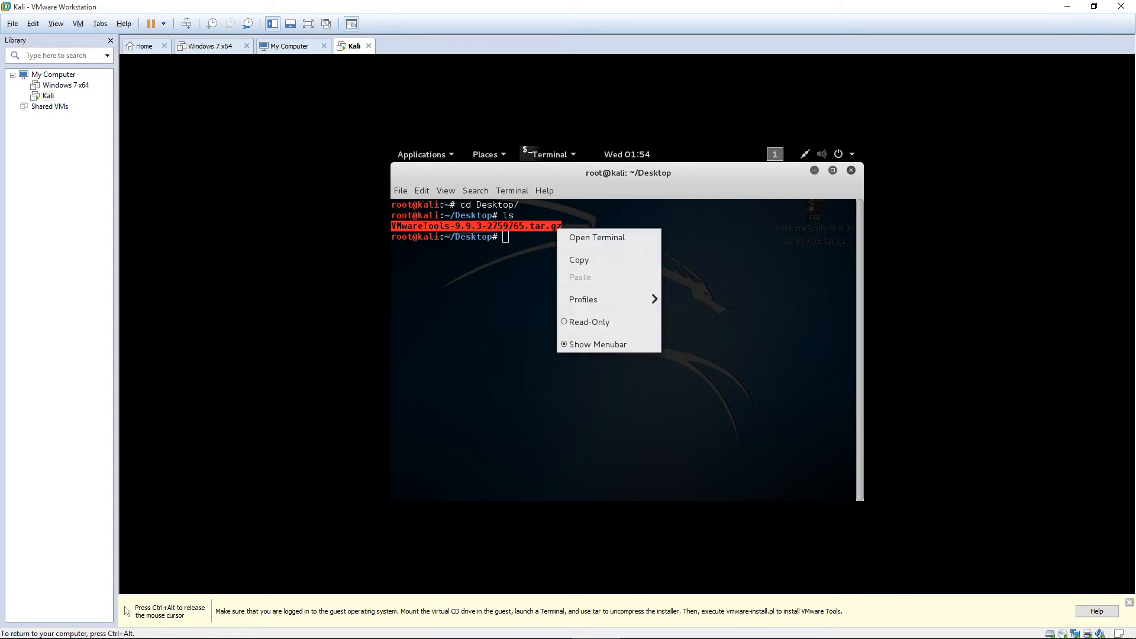
pyautogui.click(579, 260)
pyautogui.click(579, 260)
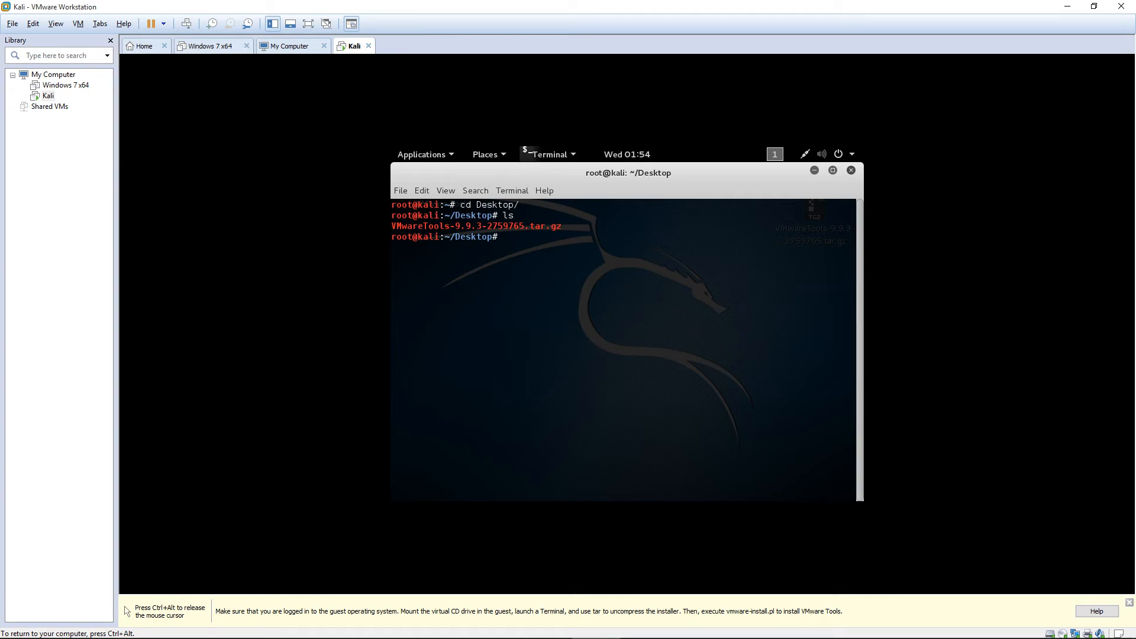
pyautogui.write('tar -xf')
pyautogui.rightClick(551, 240)
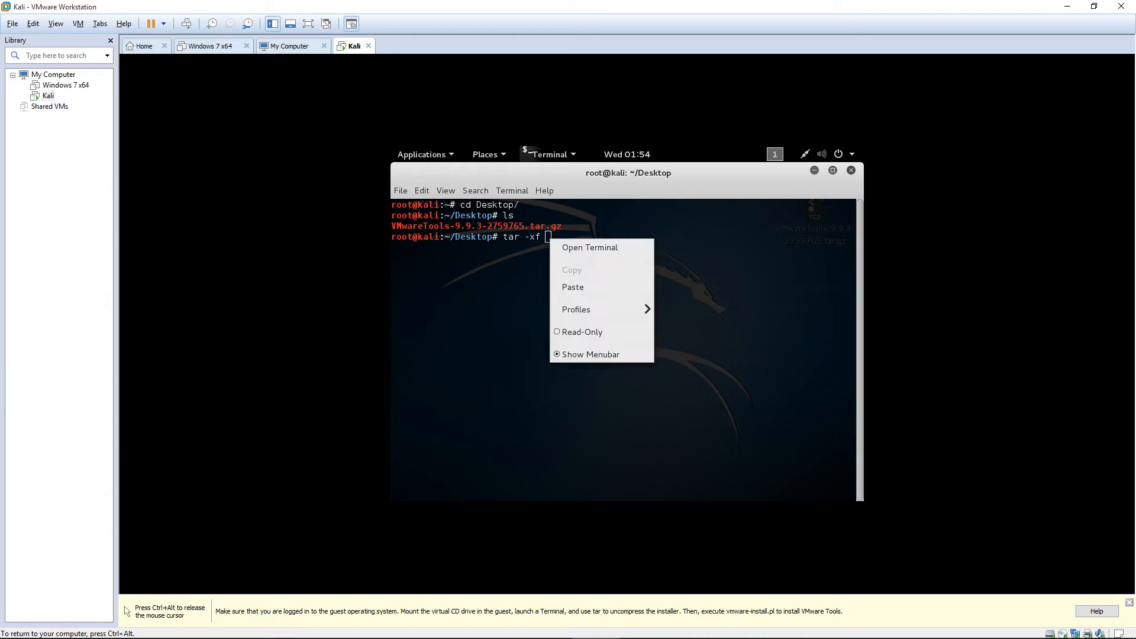
pyautogui.click(573, 287)
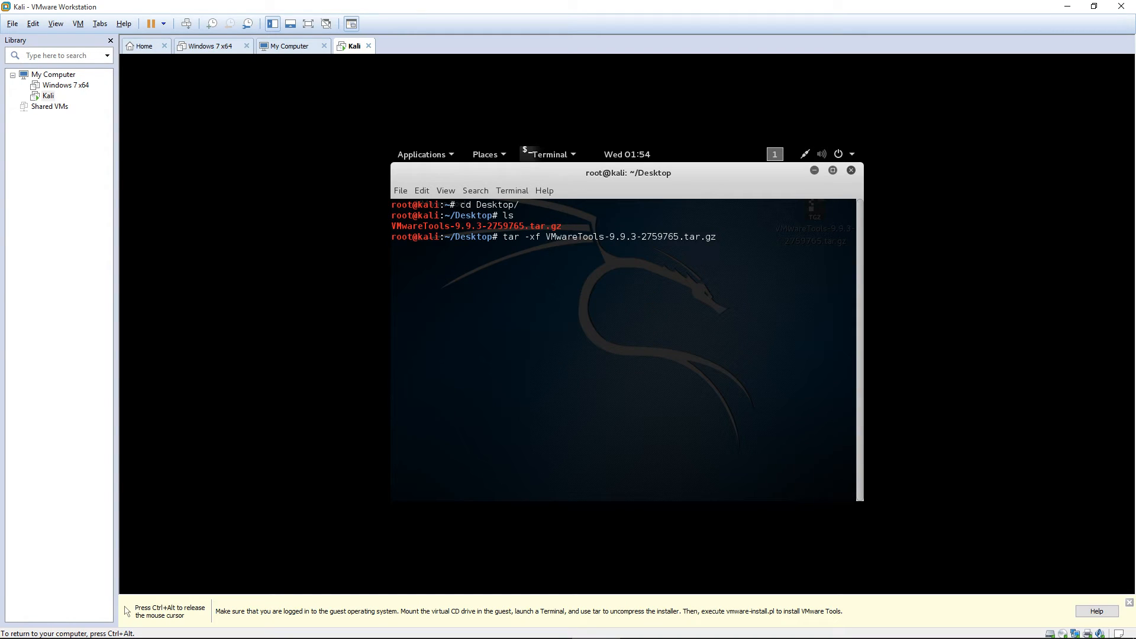
pyautogui.press('Return')
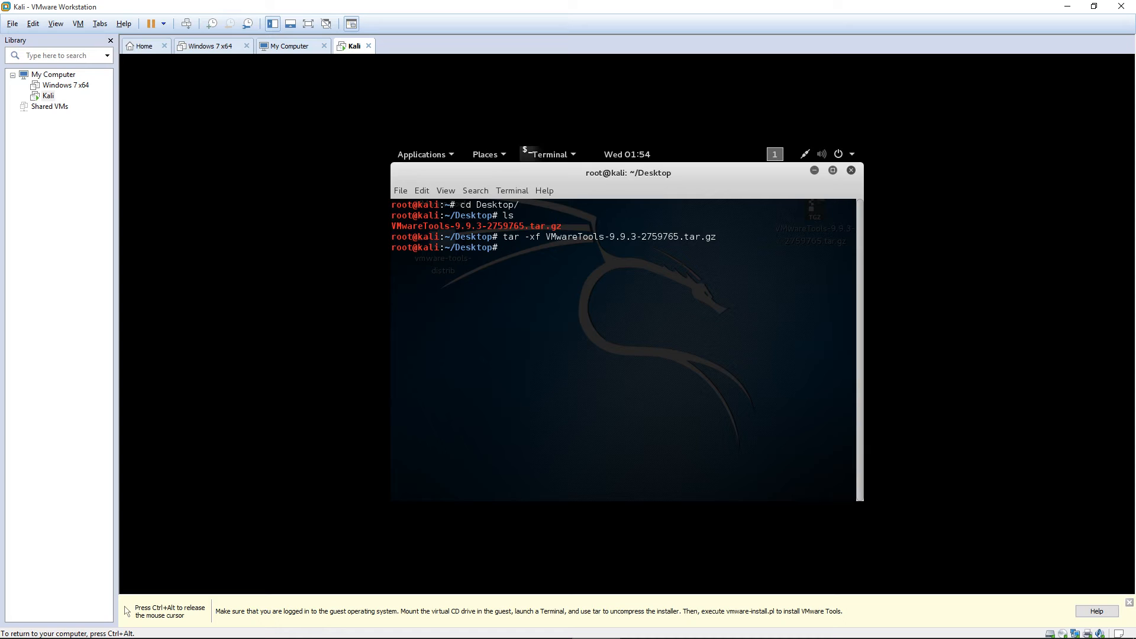
pyautogui.moveTo(854, 237); pyautogui.dragTo(393, 226)
pyautogui.click(393, 226)
# Confirm the extracted folder, then enter vmware-tools-distrib and list its installer files.
pyautogui.hotkey('ctrl', 'd')
pyautogui.click(443, 238)
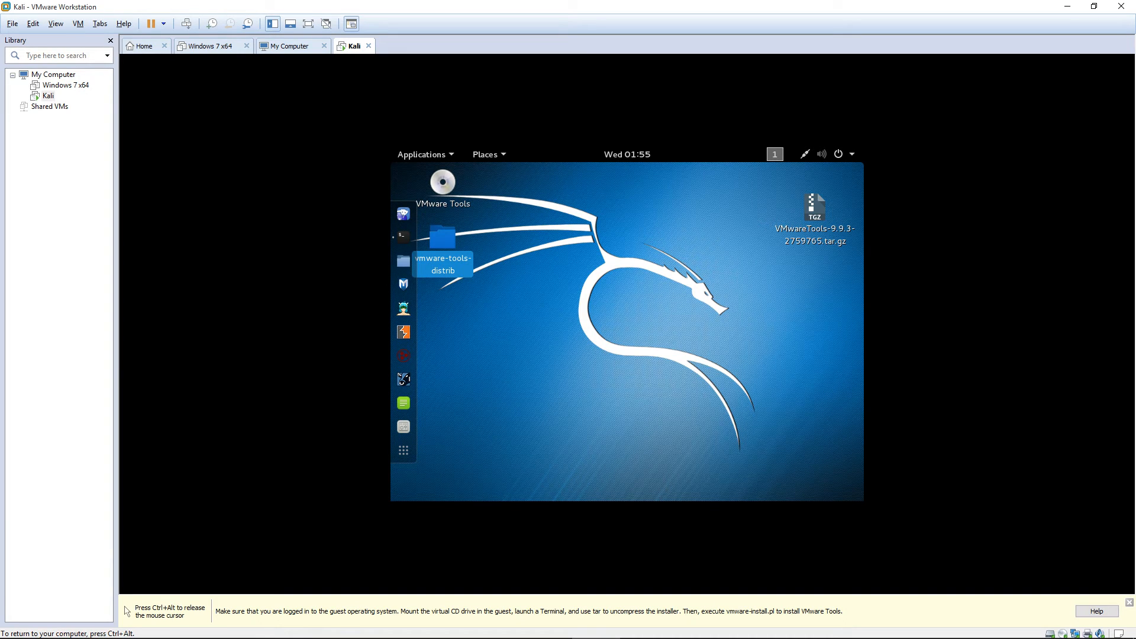
pyautogui.click(403, 237)
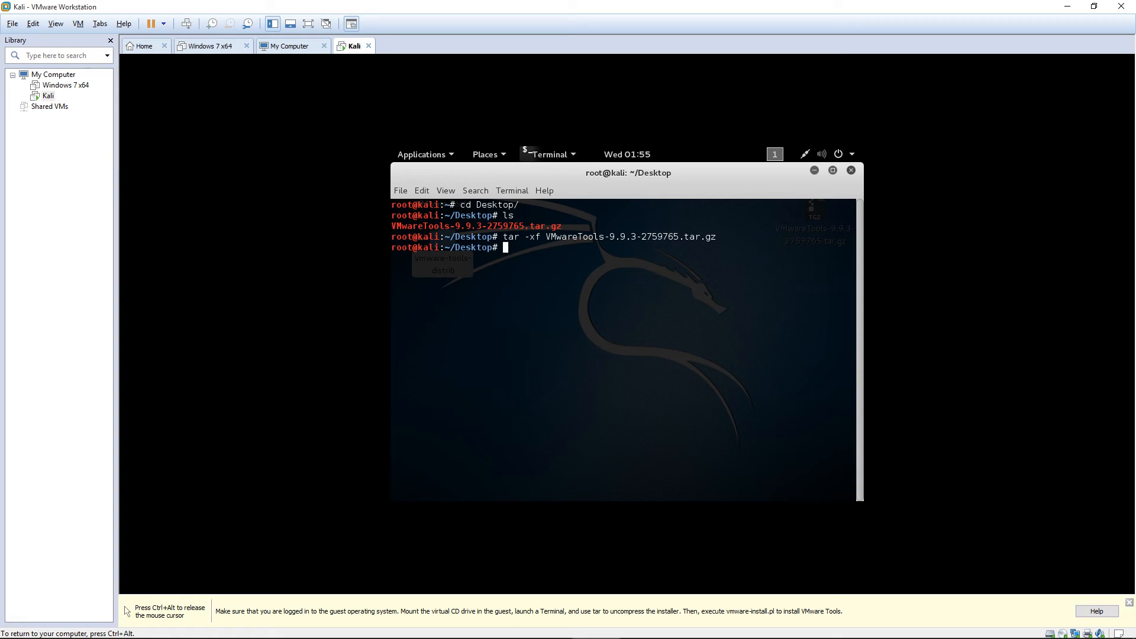
pyautogui.write('cd vmware-tools-distrib')
pyautogui.press('Return')
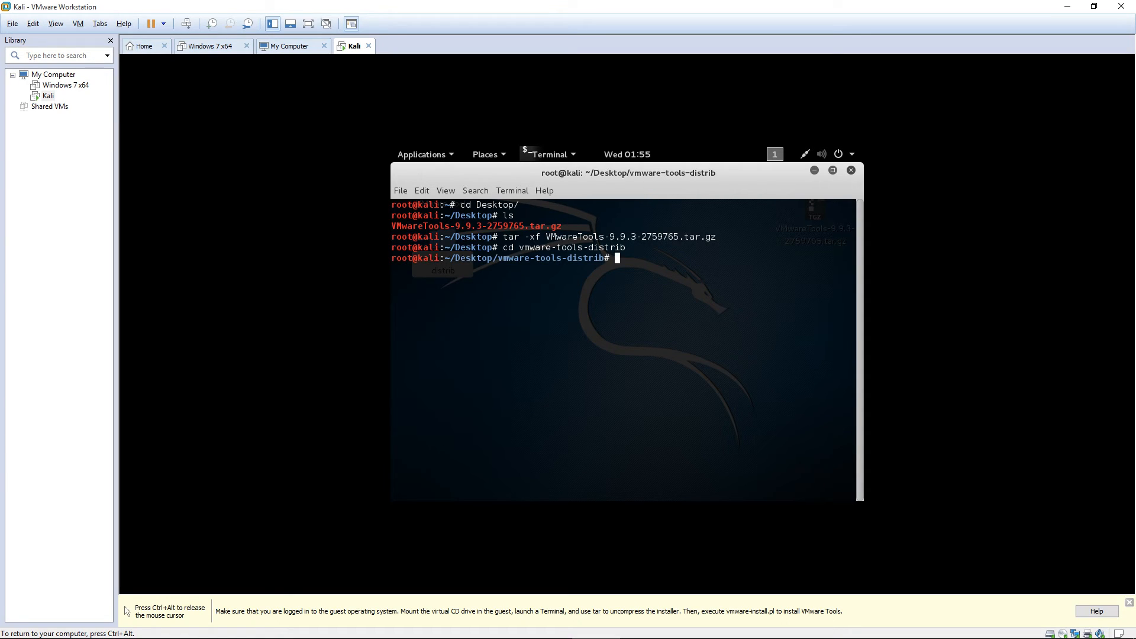
pyautogui.write('ls')
pyautogui.press('Return')
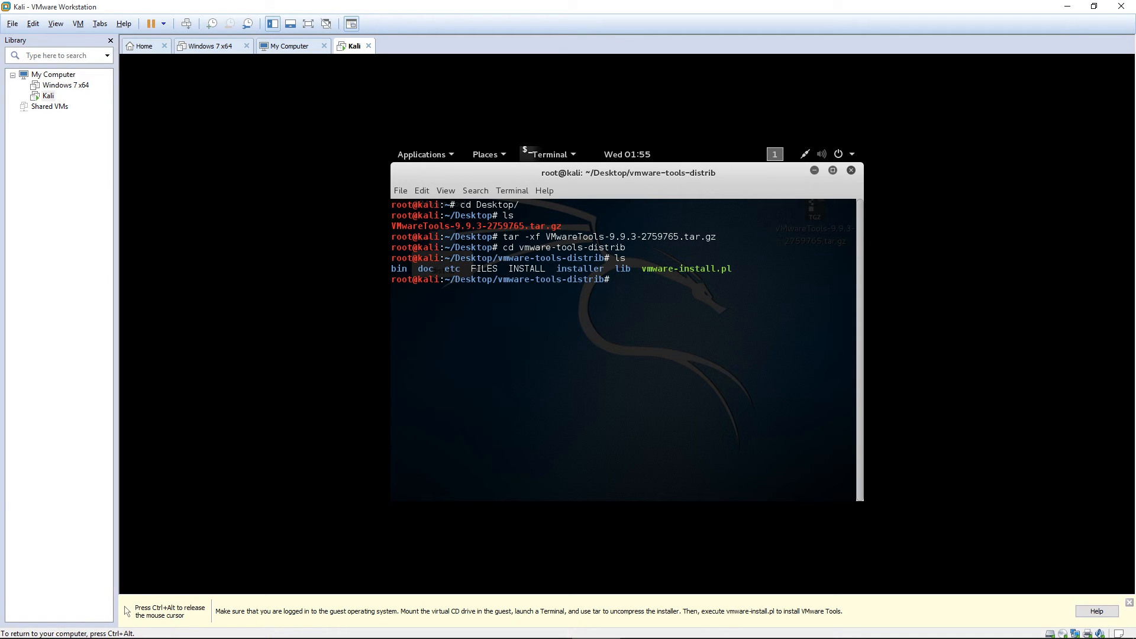
pyautogui.moveTo(747, 270); pyautogui.dragTo(392, 270)
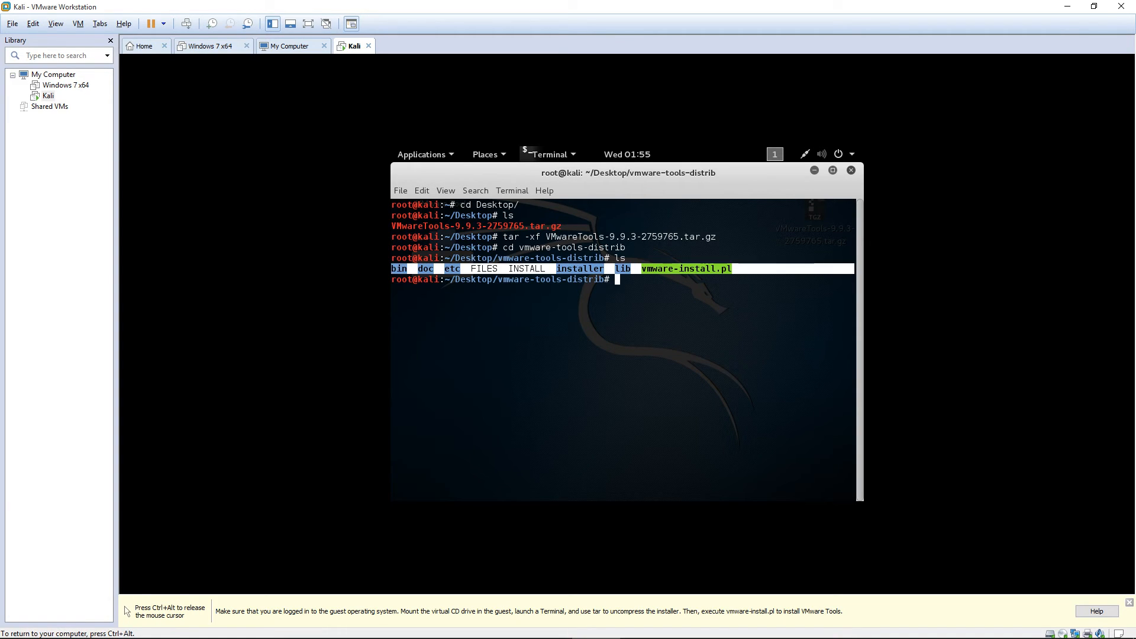
pyautogui.click(393, 270)
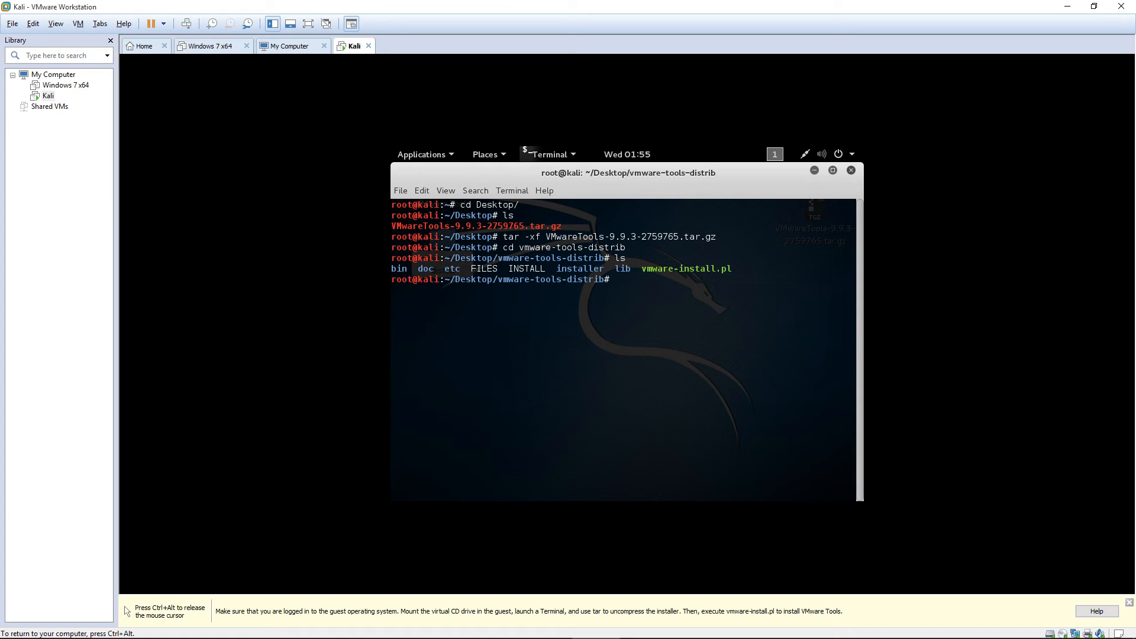
# Launch the installer with perl vmware-install.pl, pasting the copied script name.
pyautogui.write('perl')
pyautogui.moveTo(852, 268); pyautogui.dragTo(642, 269)
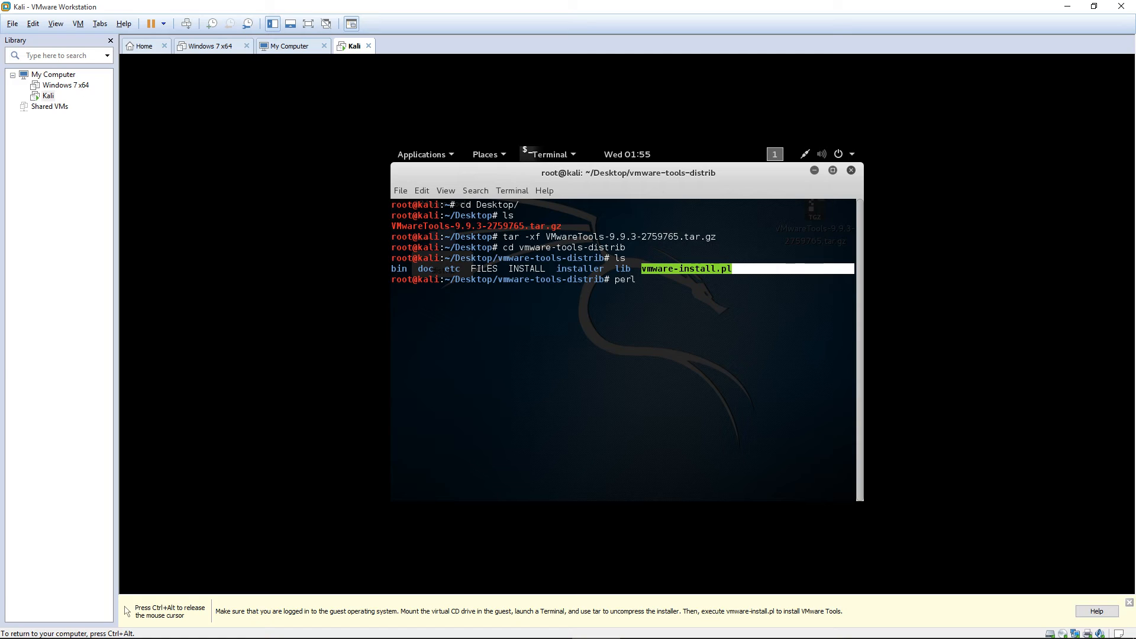
pyautogui.rightClick(666, 271)
pyautogui.click(687, 301)
pyautogui.click(651, 285)
pyautogui.rightClick(651, 285)
pyautogui.click(673, 332)
pyautogui.press('Return')
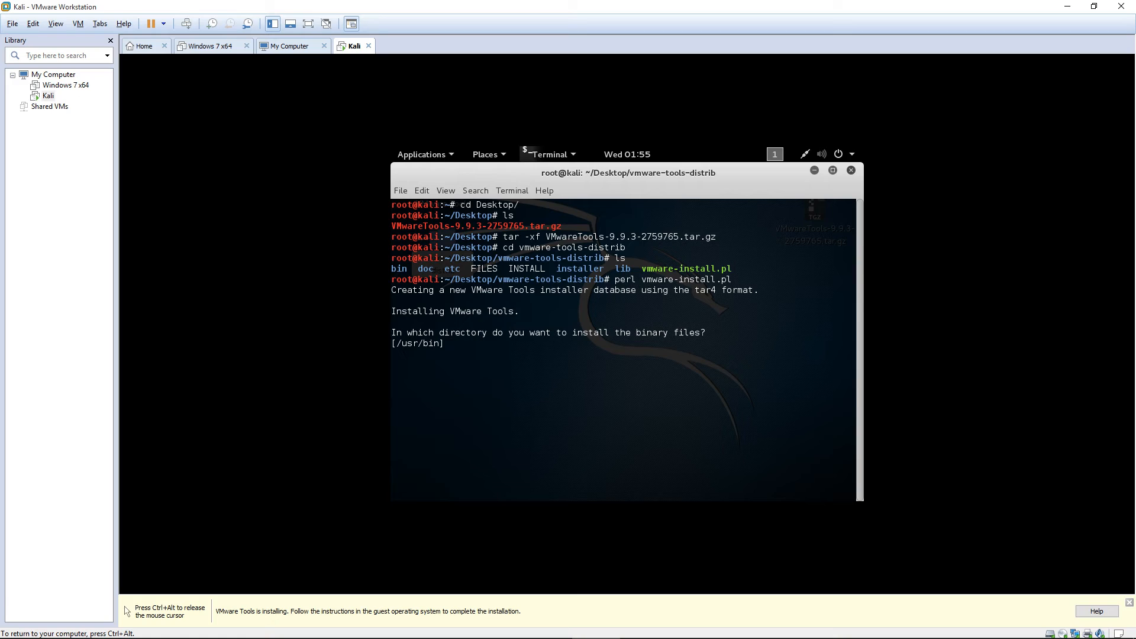
# Accept the default binary, init, init-script and library directories.
pyautogui.press('Return')
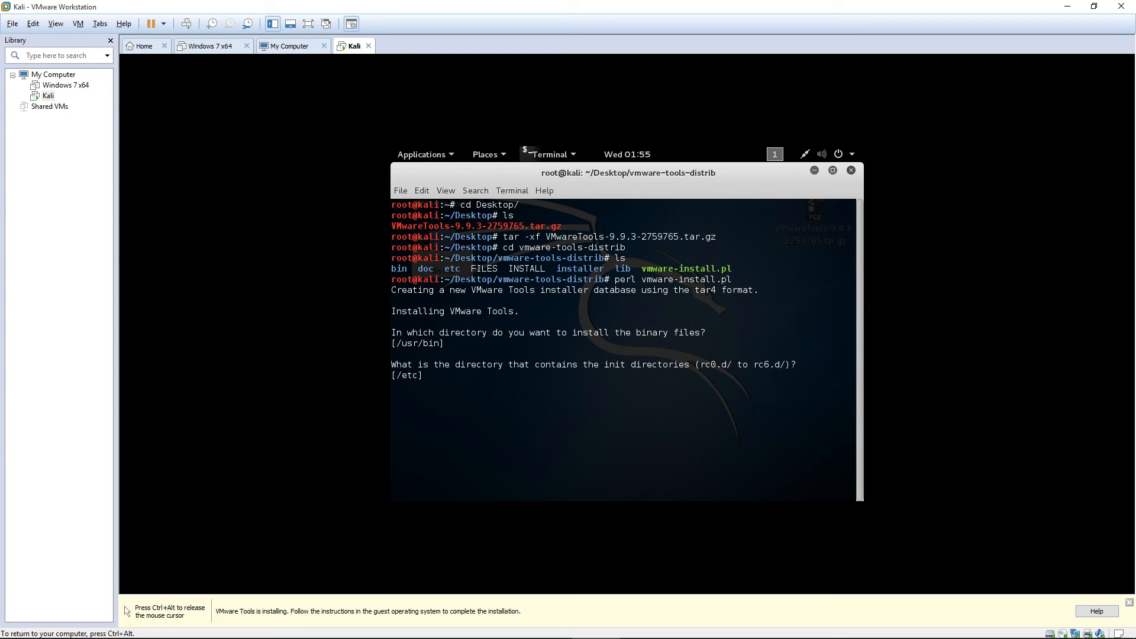
pyautogui.press('Up')
pyautogui.press('Up')
pyautogui.press('BackSpace')
pyautogui.press('BackSpace')
pyautogui.press('BackSpace')
pyautogui.press('BackSpace')
pyautogui.press('BackSpace')
pyautogui.press('BackSpace')
pyautogui.press('Return')
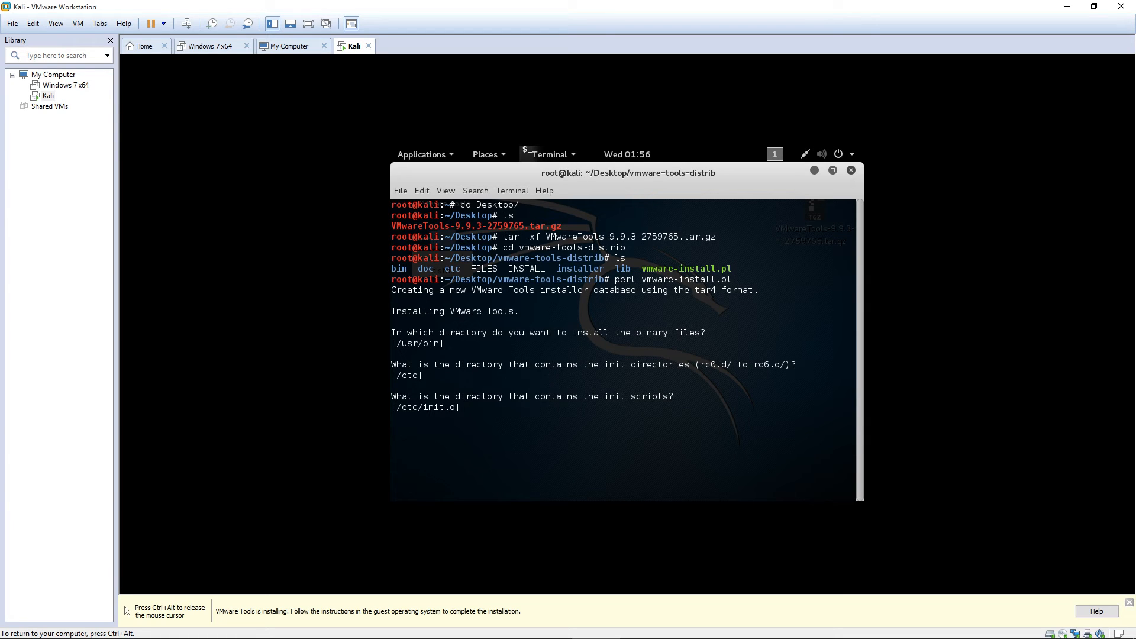
pyautogui.press('Return')
pyautogui.press('Return')
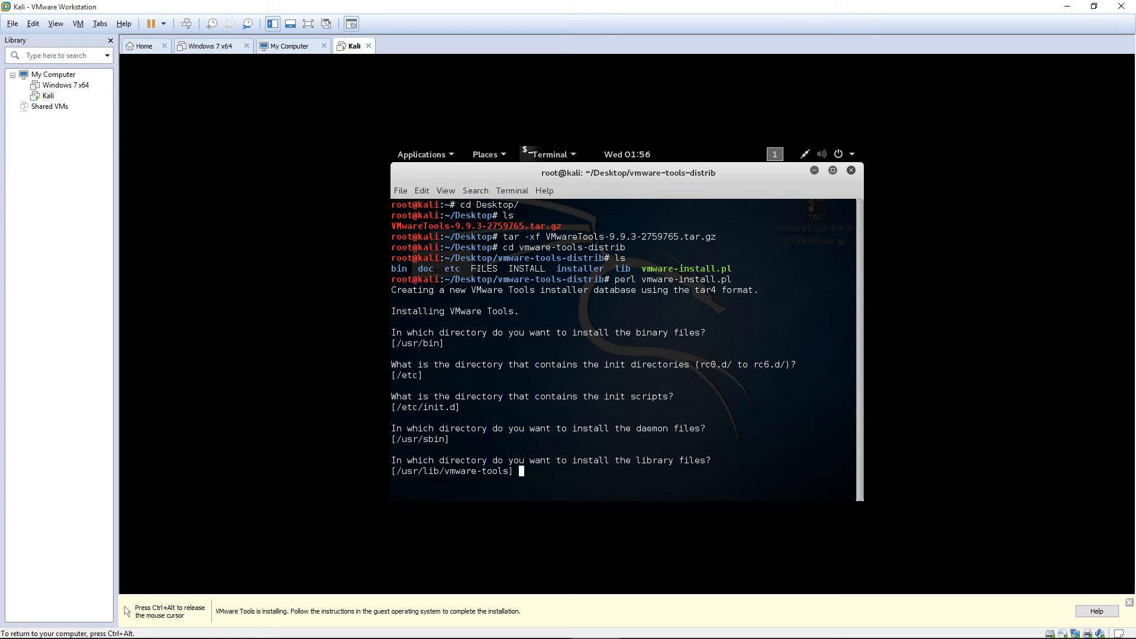
pyautogui.press('Return')
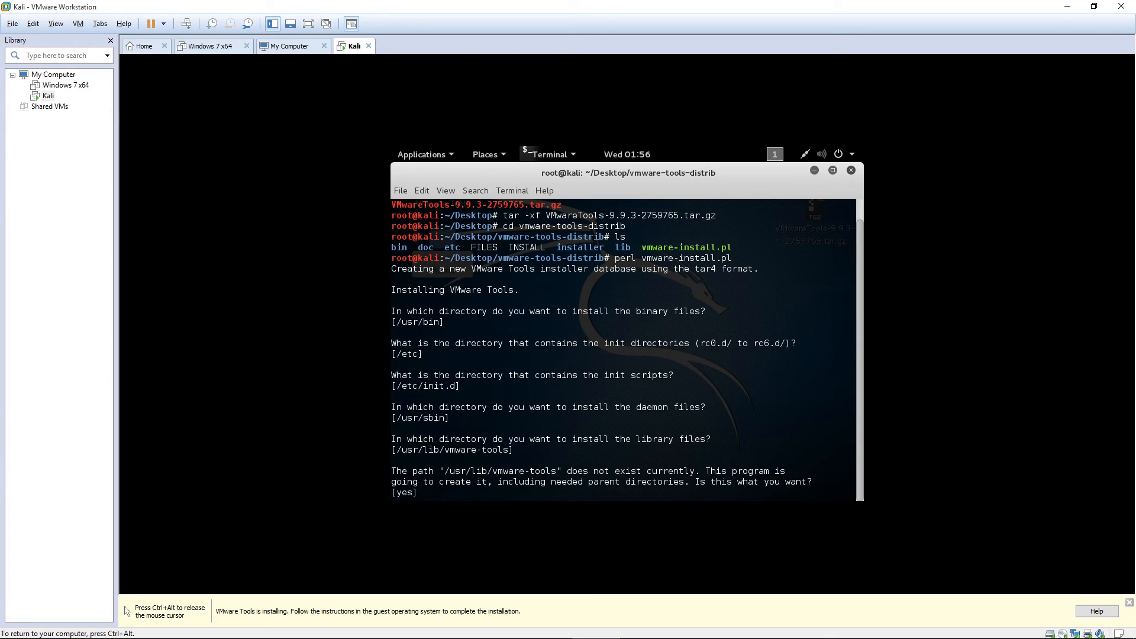
# Create the library and documentation directories, run configuration now, and enable shared folders.
pyautogui.hotkey('ctrl', 'alt')
pyautogui.hotkey('ctrl', 'g')
pyautogui.hotkey('ctrl', 'alt')
pyautogui.hotkey('ctrl', 'g')
pyautogui.hotkey('ctrl', 'alt')
pyautogui.hotkey('ctrl', 'g')
pyautogui.press('Return')
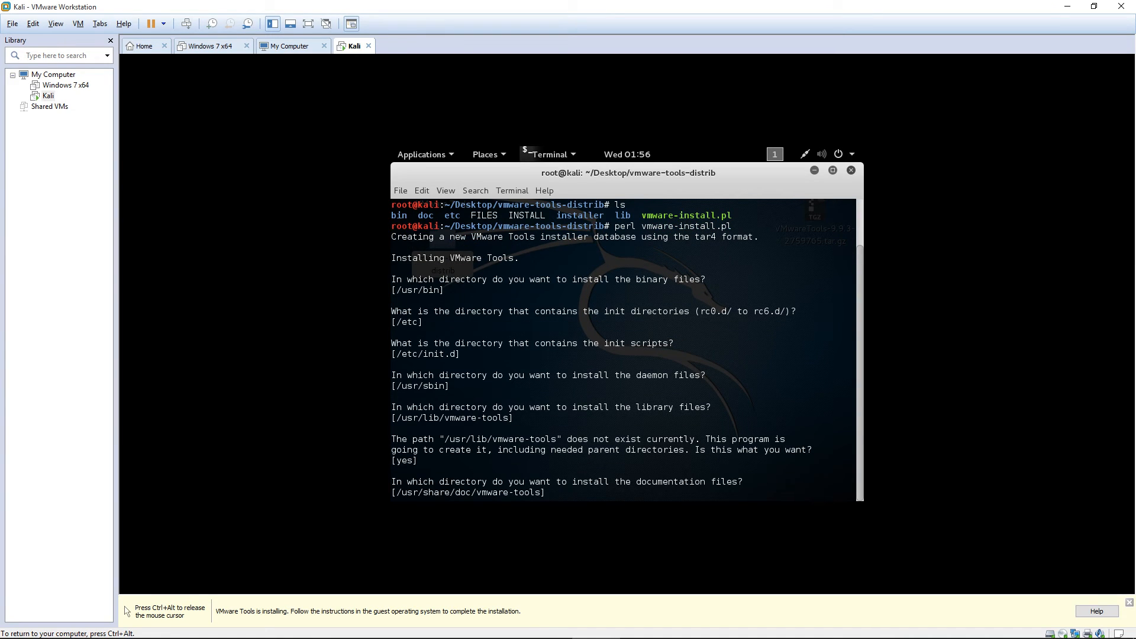
pyautogui.press('Return')
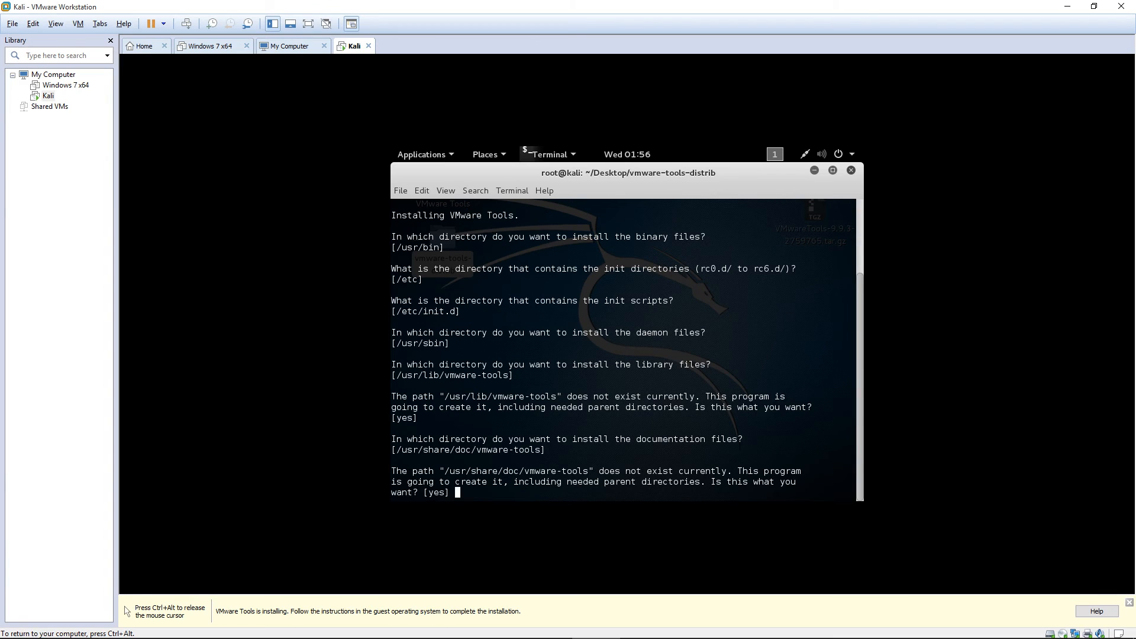
pyautogui.press('Return')
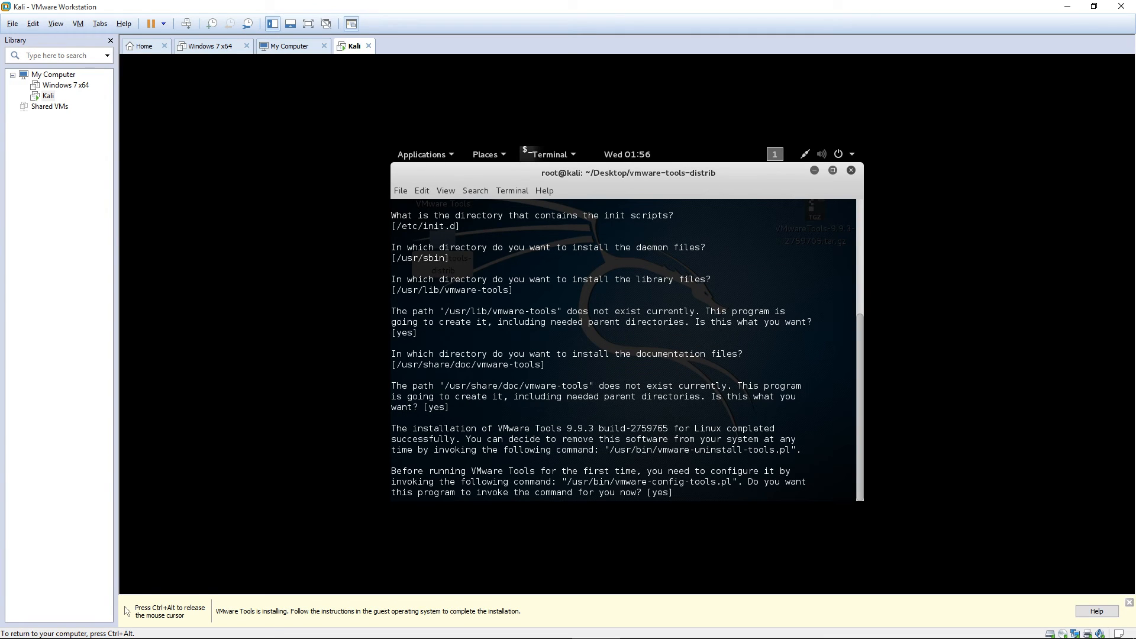
pyautogui.press('Return')
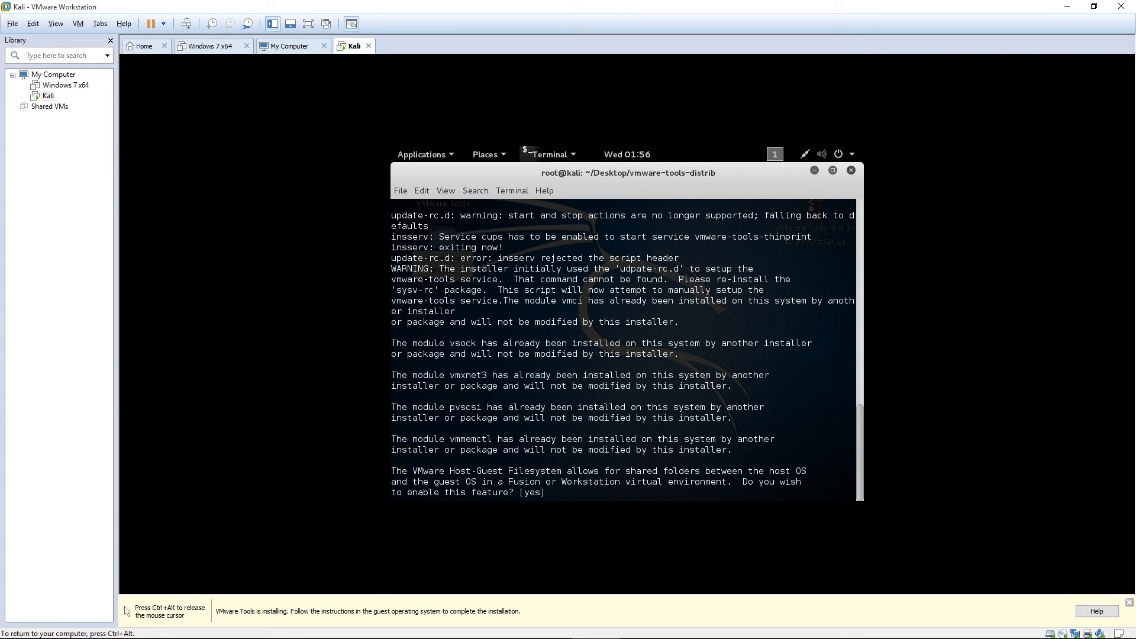
pyautogui.press('Return')
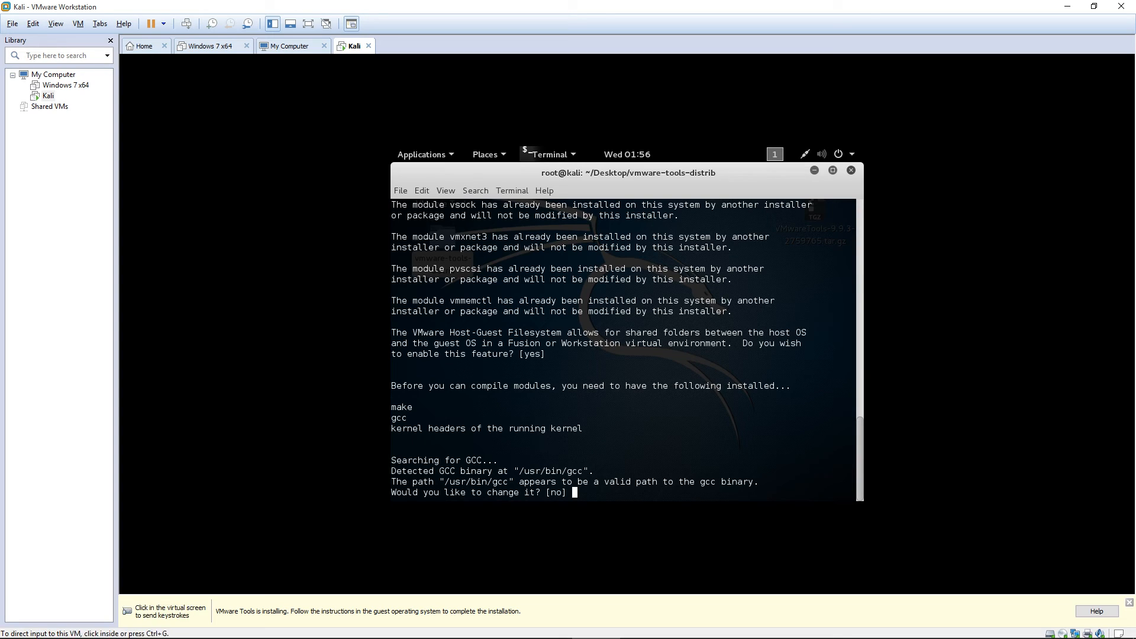
# Keep the detected gcc path /usr/bin/gcc.
pyautogui.moveTo(454, 481); pyautogui.dragTo(525, 482)
pyautogui.doubleClick(477, 482)
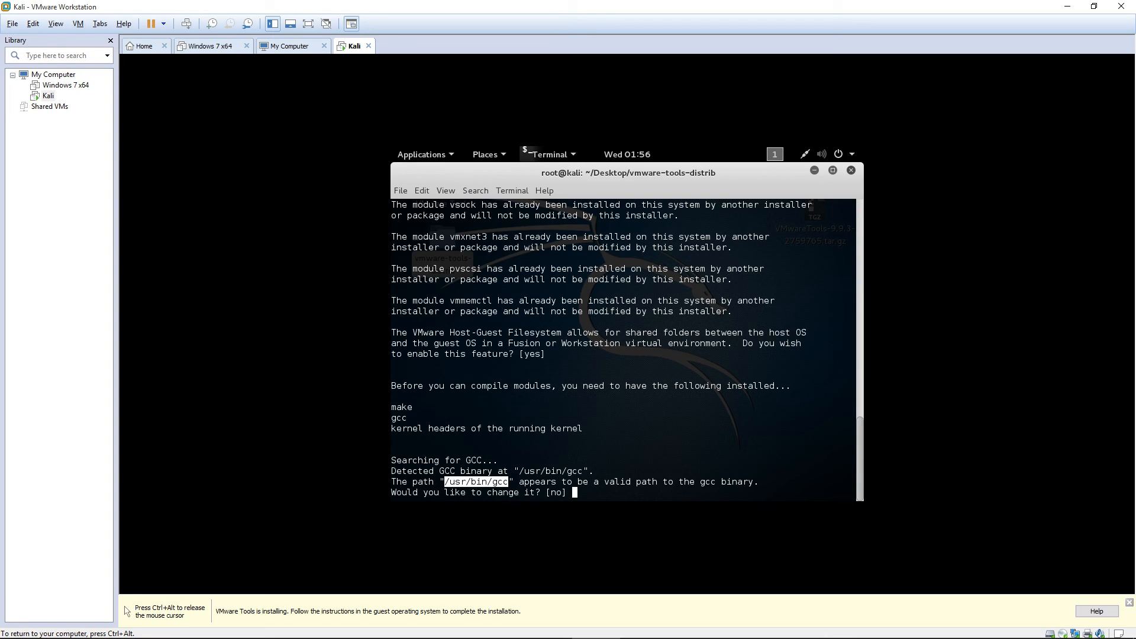
pyautogui.hotkey('ctrl', 'alt')
pyautogui.click(476, 481)
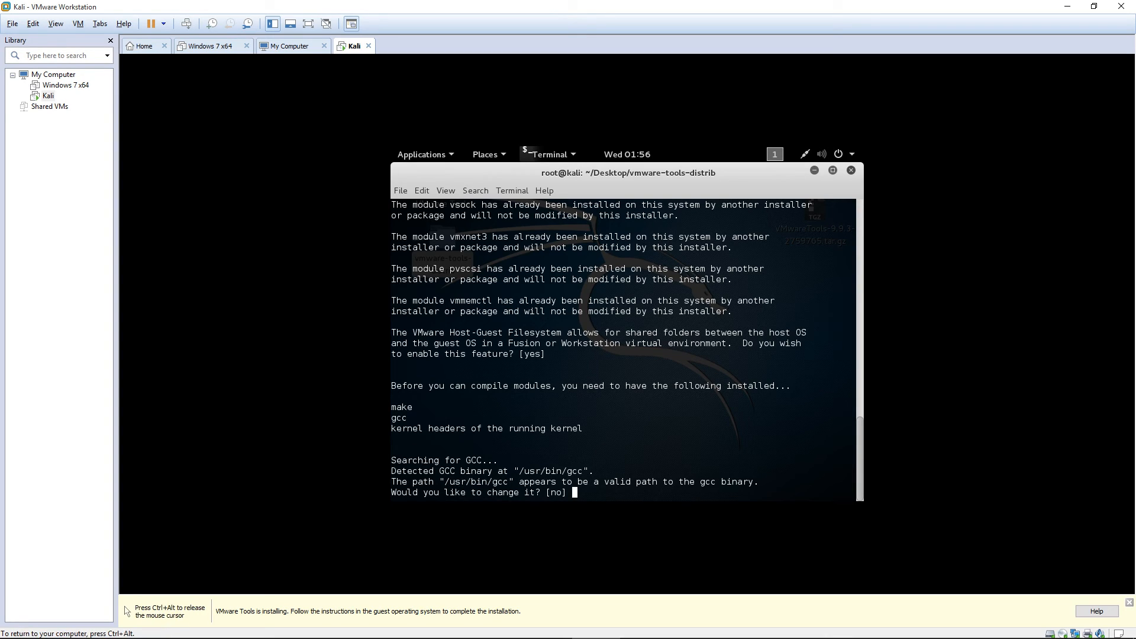
pyautogui.press('Return')
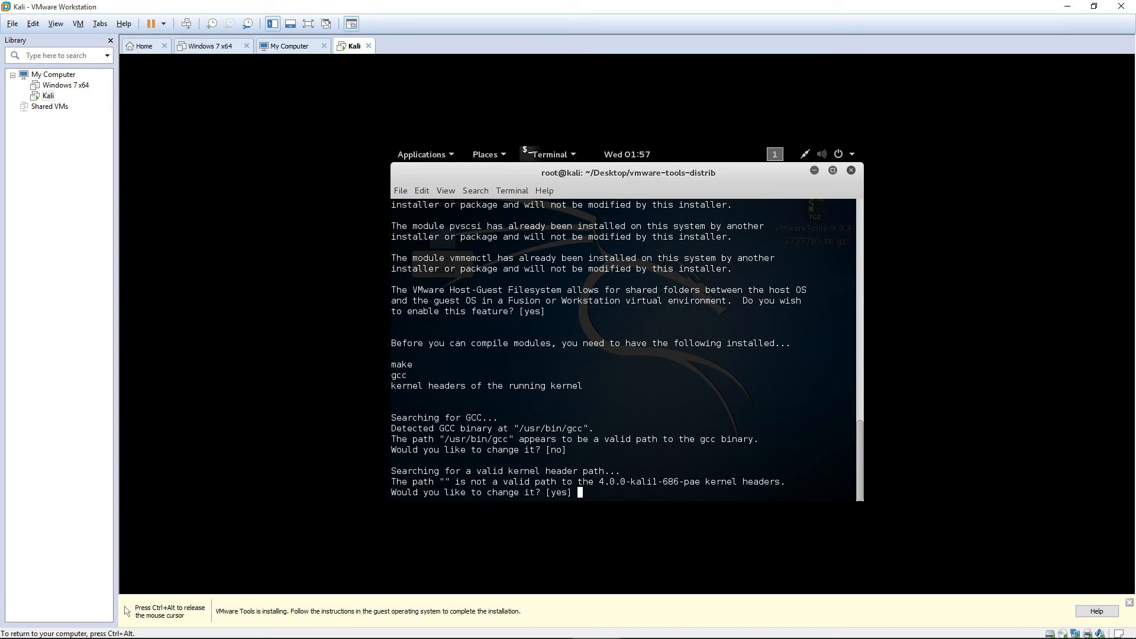
# Skip the kernel header path by submitting empty entries, then answering no.
pyautogui.press('Return')
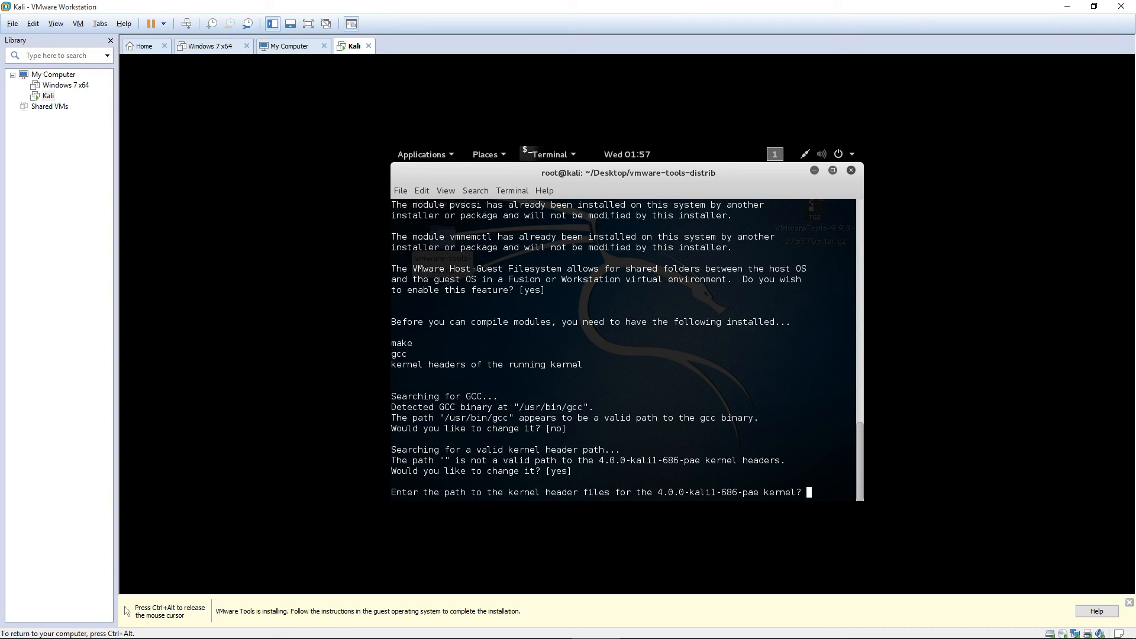
pyautogui.press('Return')
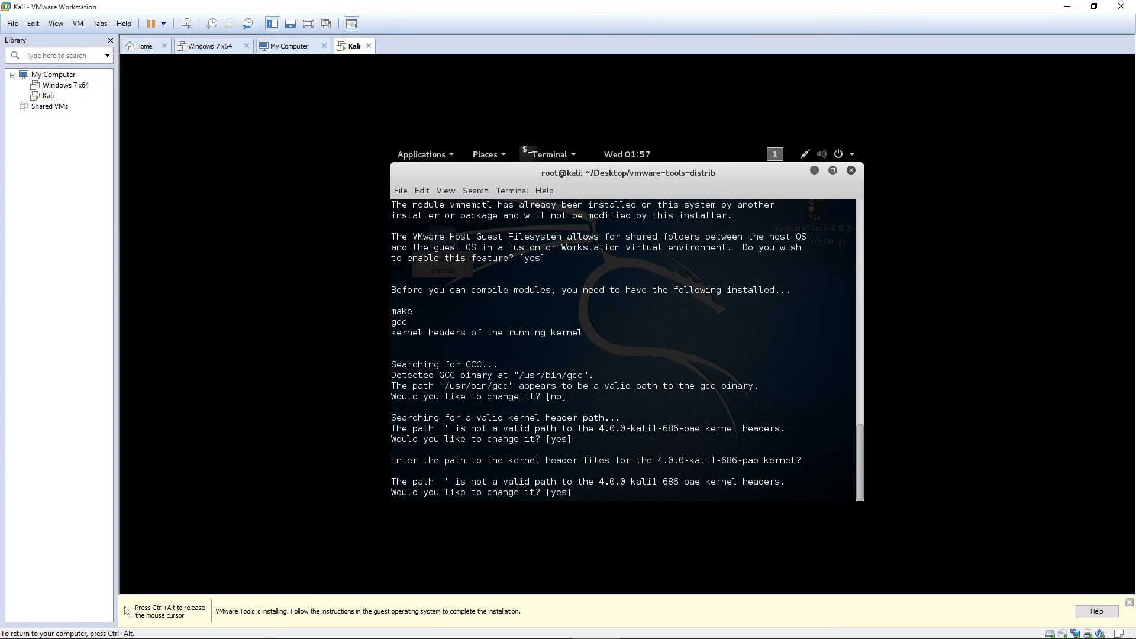
pyautogui.press('Return')
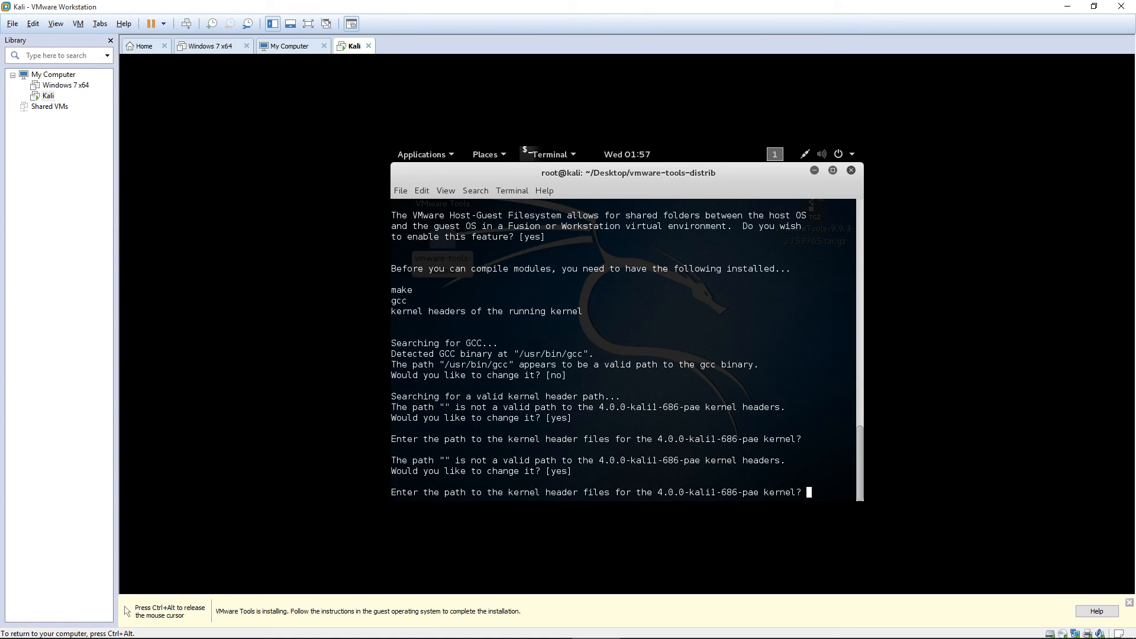
pyautogui.press('Return')
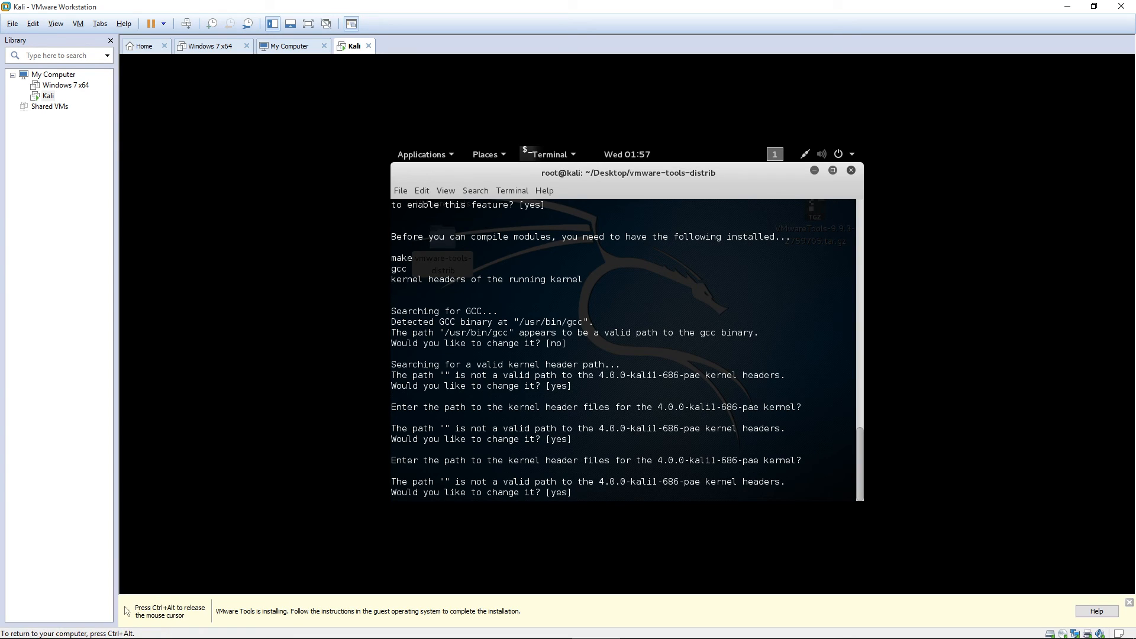
pyautogui.write('no')
pyautogui.press('Return')
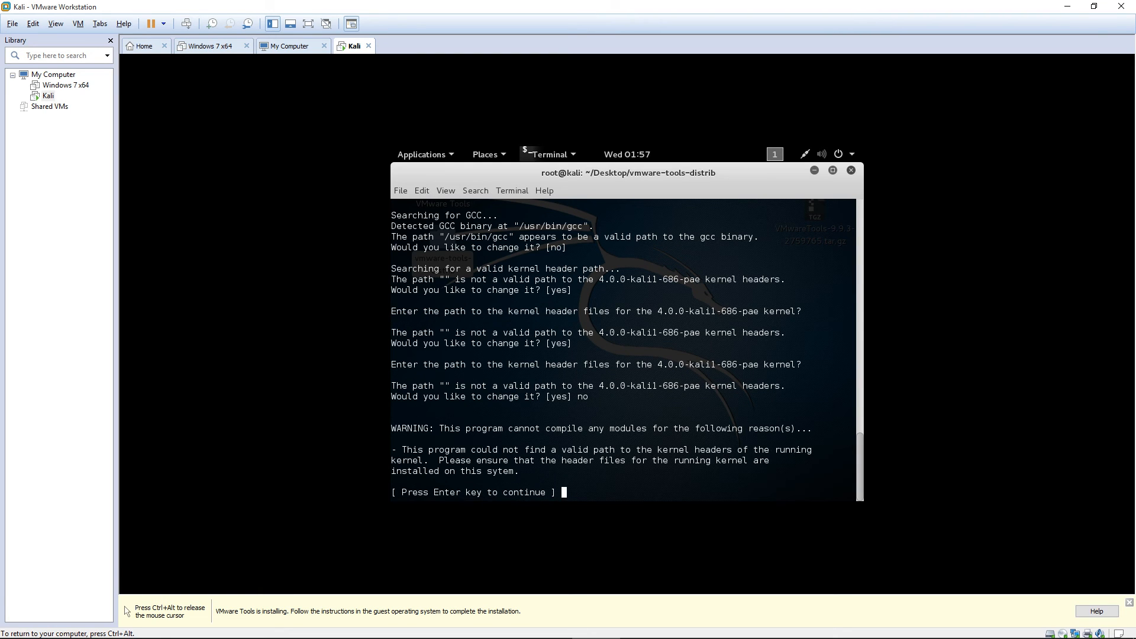
# Keep drag-and-drop copying and guest authentication, leaving automatic kernel modules disabled.
pyautogui.press('Return')
pyautogui.press('Return')
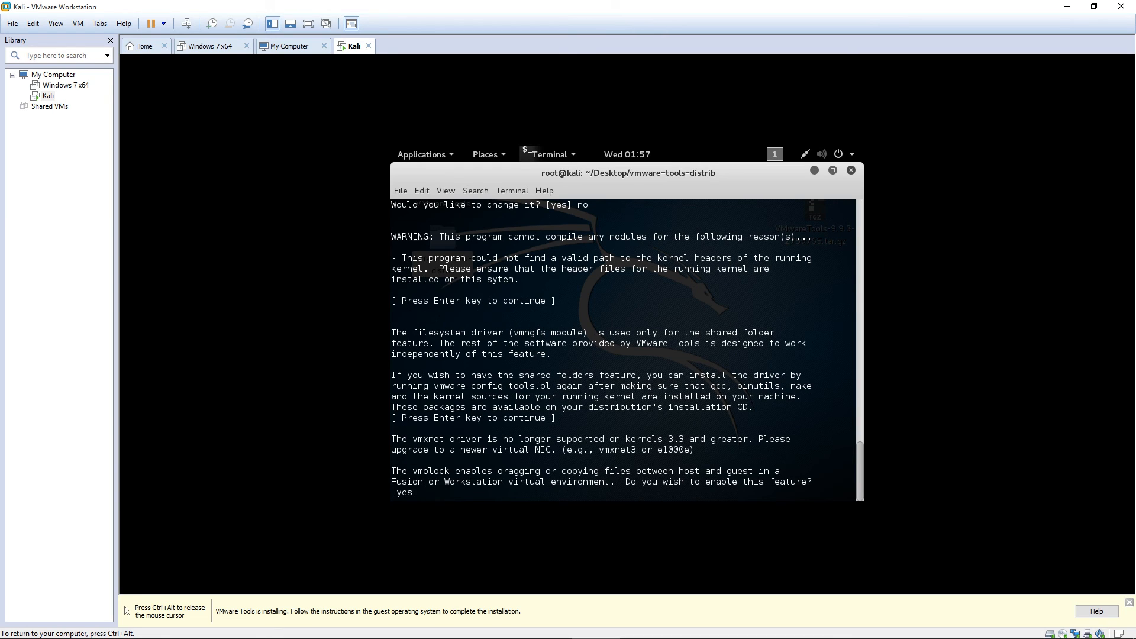
pyautogui.press('Return')
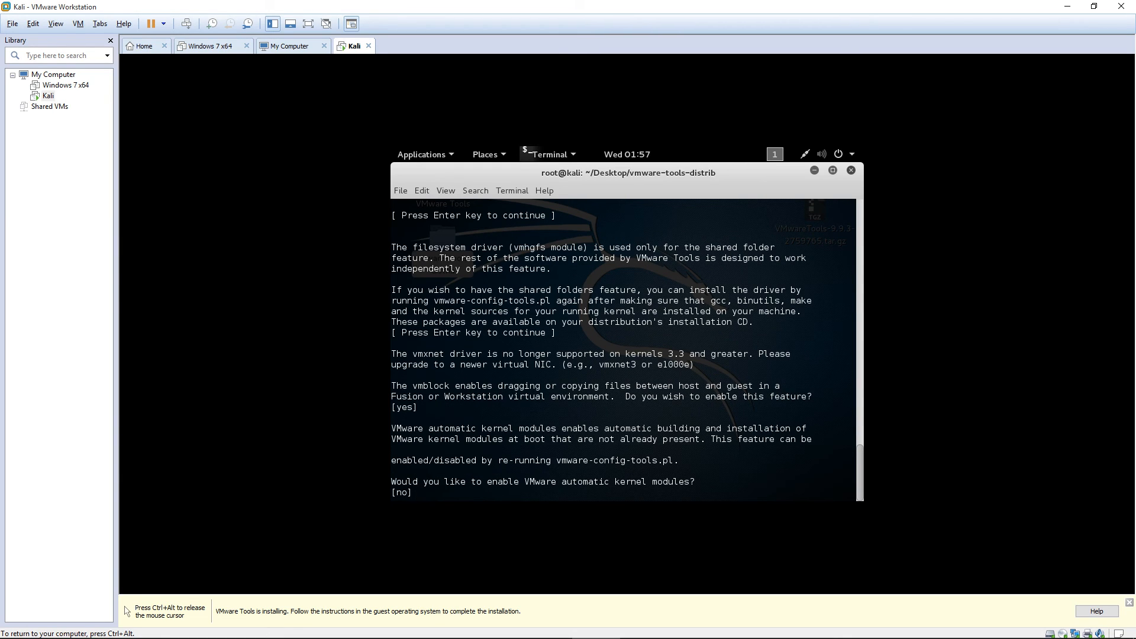
pyautogui.press('Return')
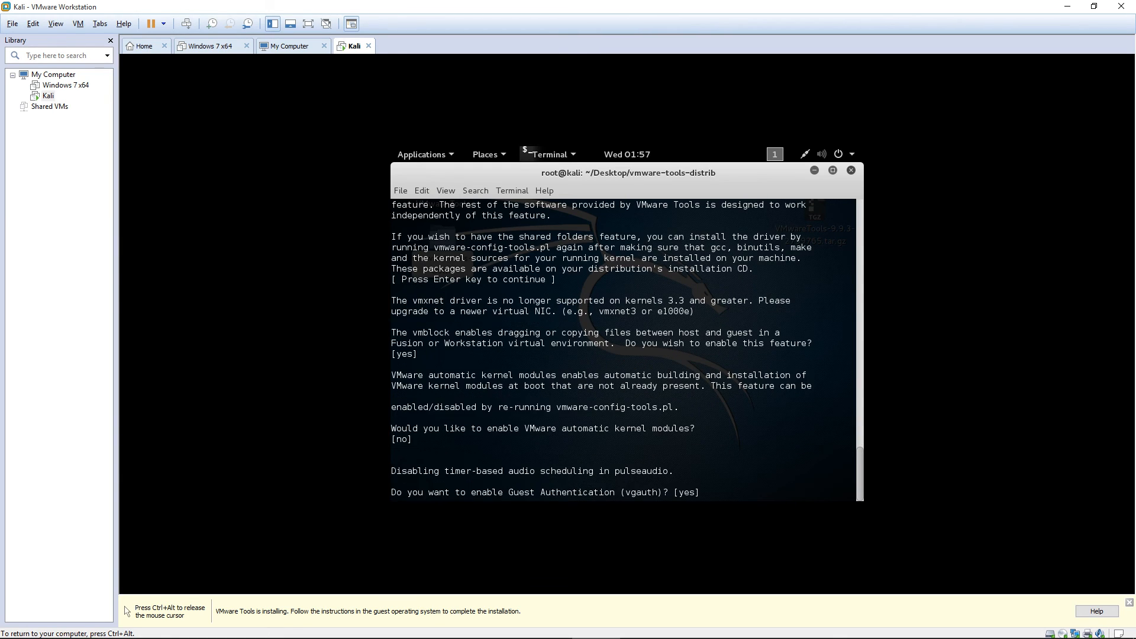
pyautogui.press('Return')
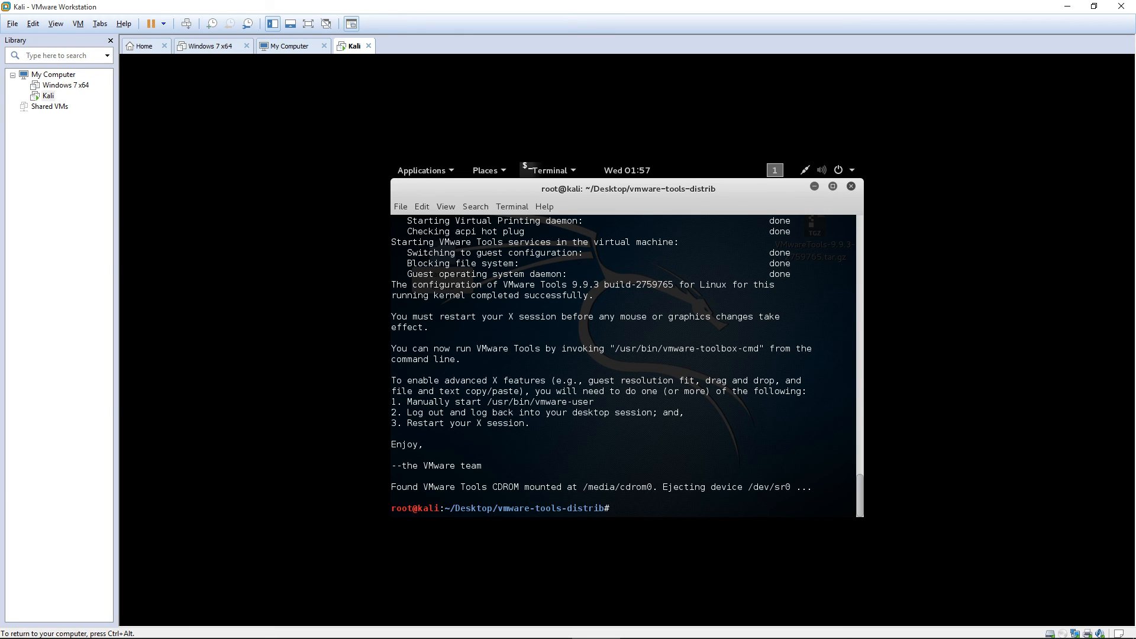
# Close the installer terminal, restart Kali, and boot immediately from the GRUB menu.
pyautogui.click(851, 186)
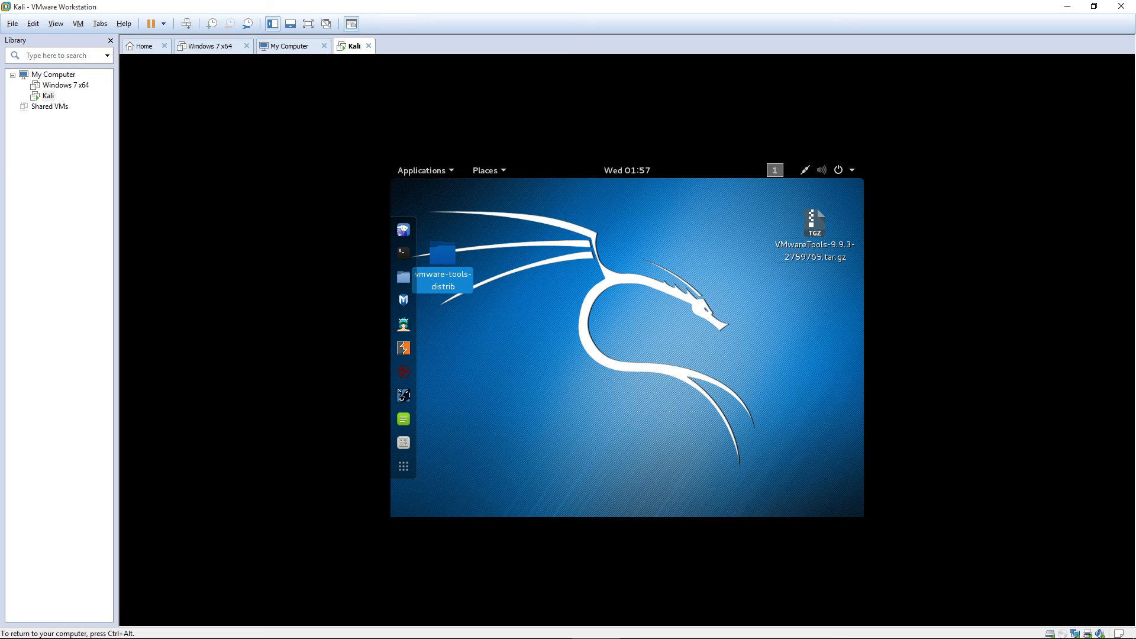
pyautogui.click(710, 249)
pyautogui.click(834, 170)
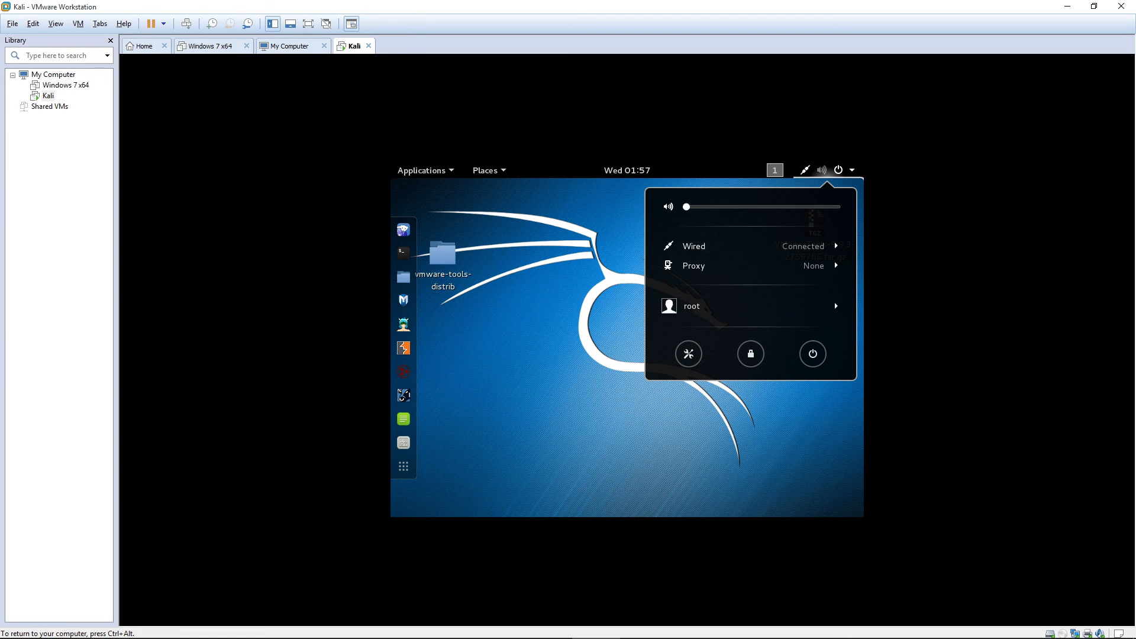
pyautogui.click(813, 354)
pyautogui.click(619, 383)
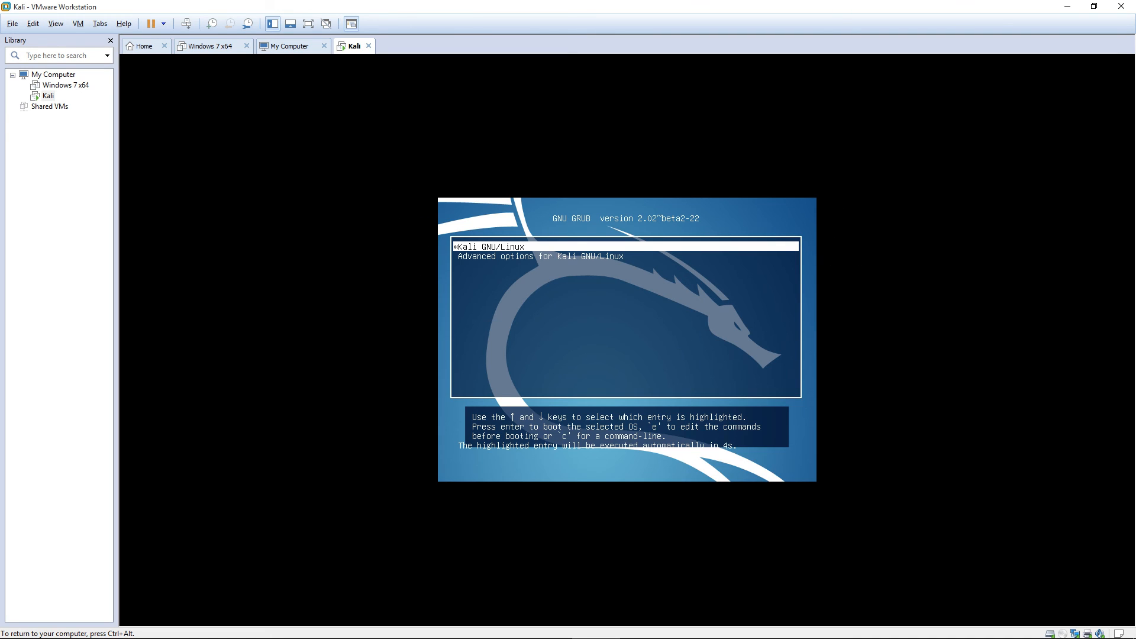
pyautogui.press('Return')
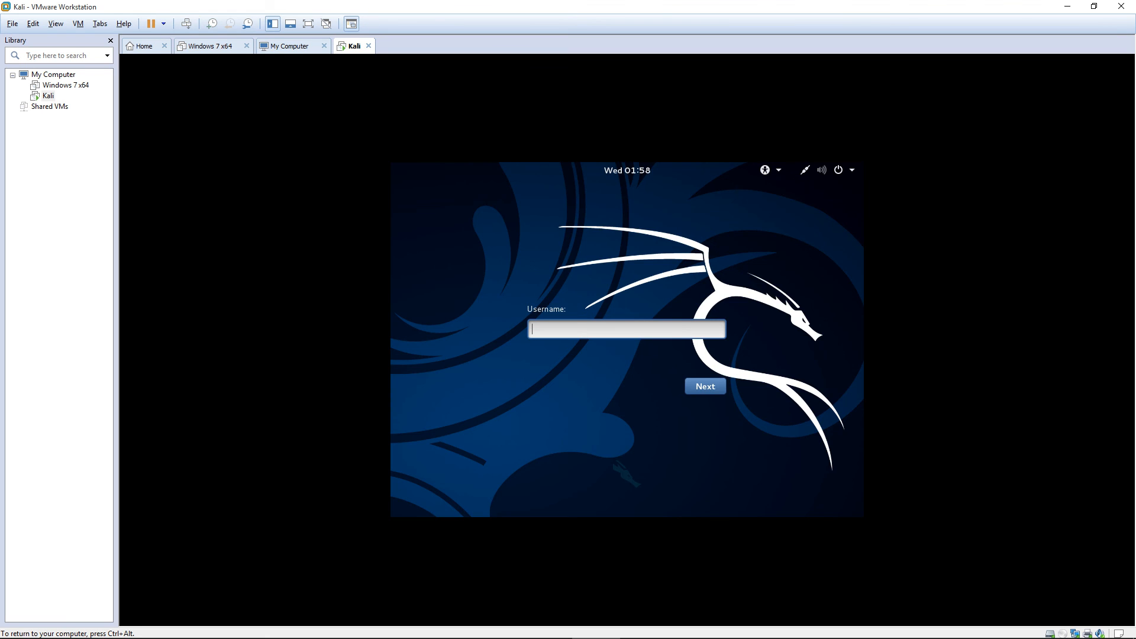
# Log in to Kali with the account's username and password.
pyautogui.write('root')
pyautogui.press('Return')
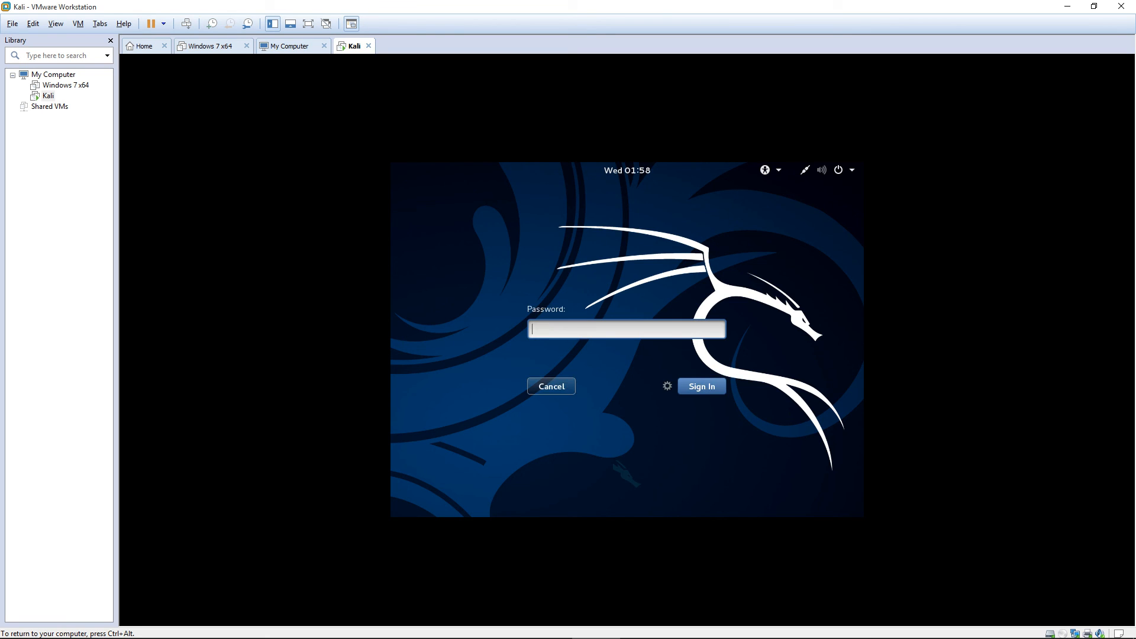
pyautogui.write('password123')
pyautogui.press('Return')
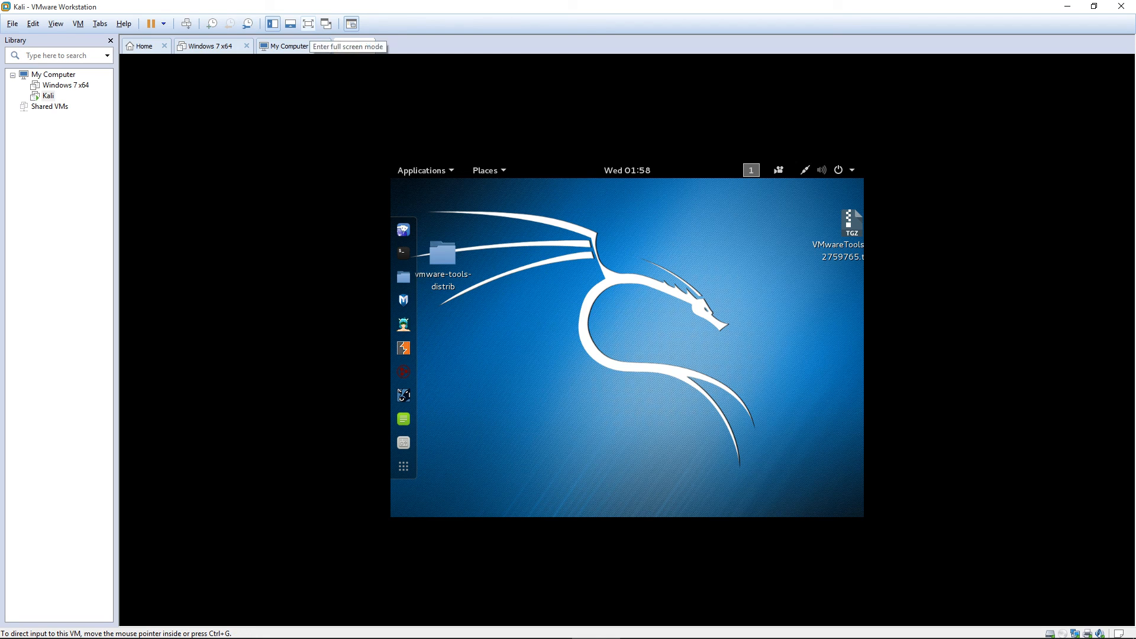
# Go full screen, then trash VMwareTools-9.9.3-2759765.tar.gz and the vmware-tools-distrib folder.
pyautogui.click(308, 24)
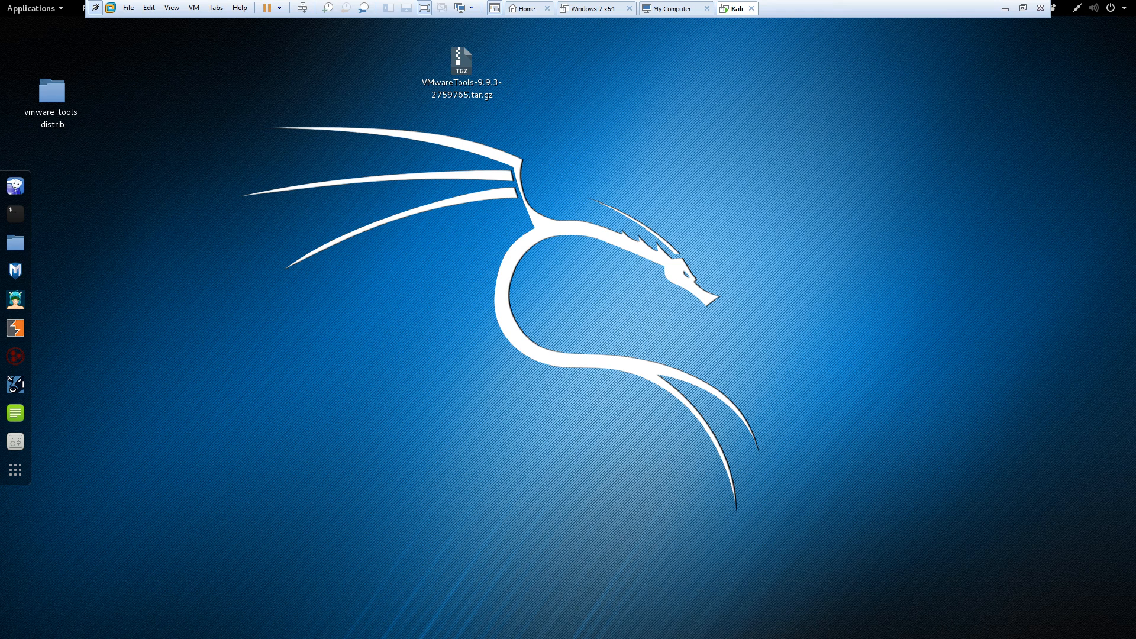
pyautogui.click(461, 62)
pyautogui.rightClick(461, 76)
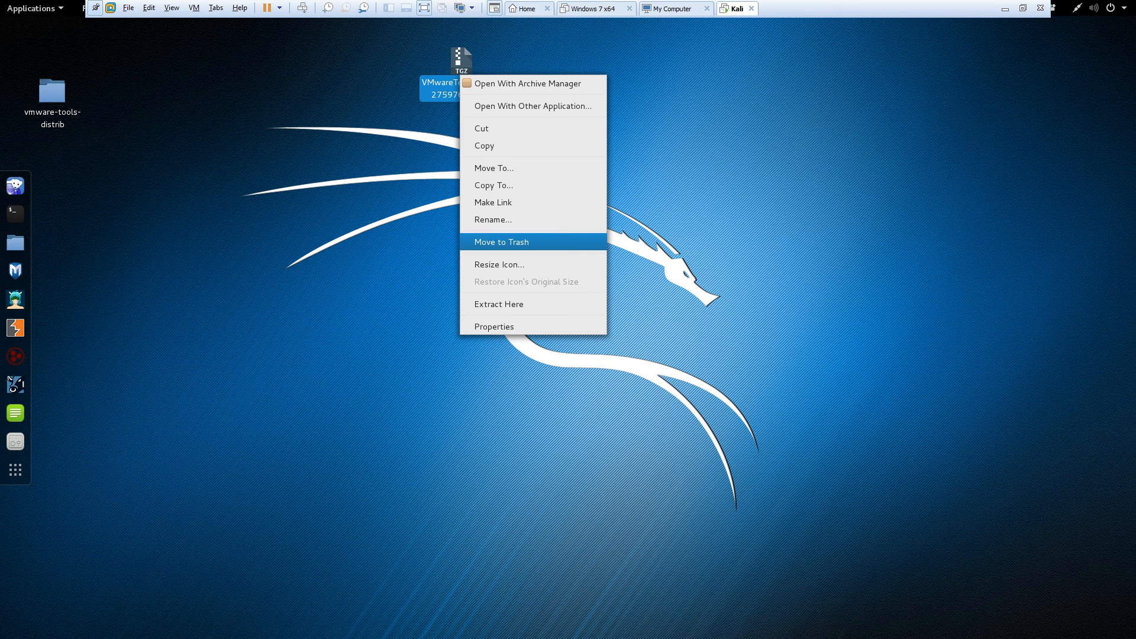
pyautogui.press('Return')
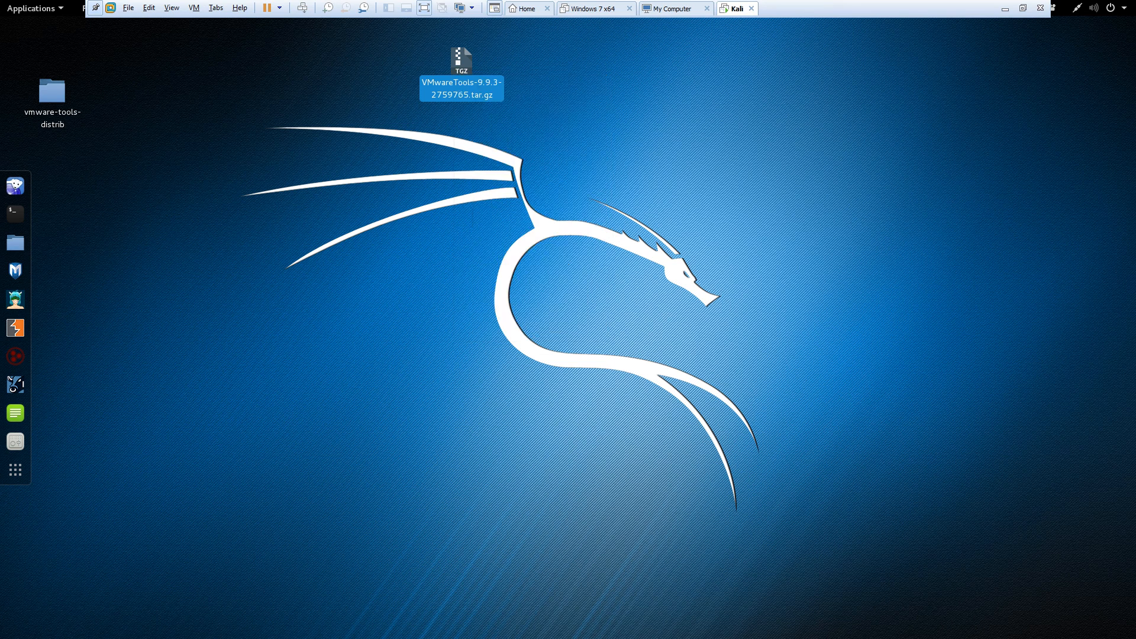
pyautogui.rightClick(49, 112)
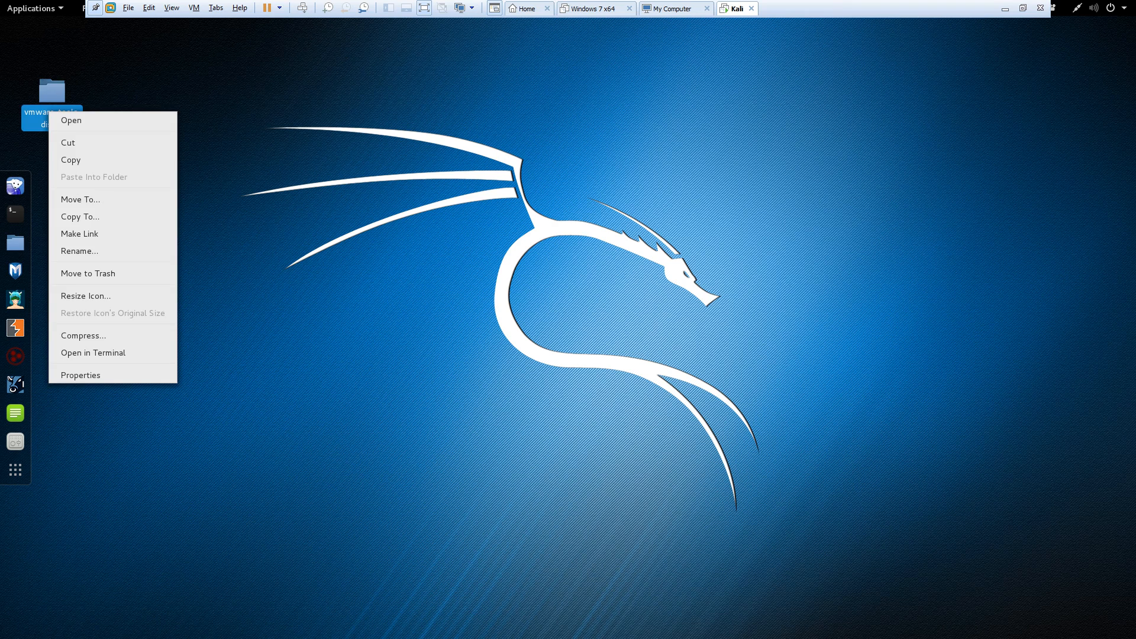
pyautogui.press('Return')
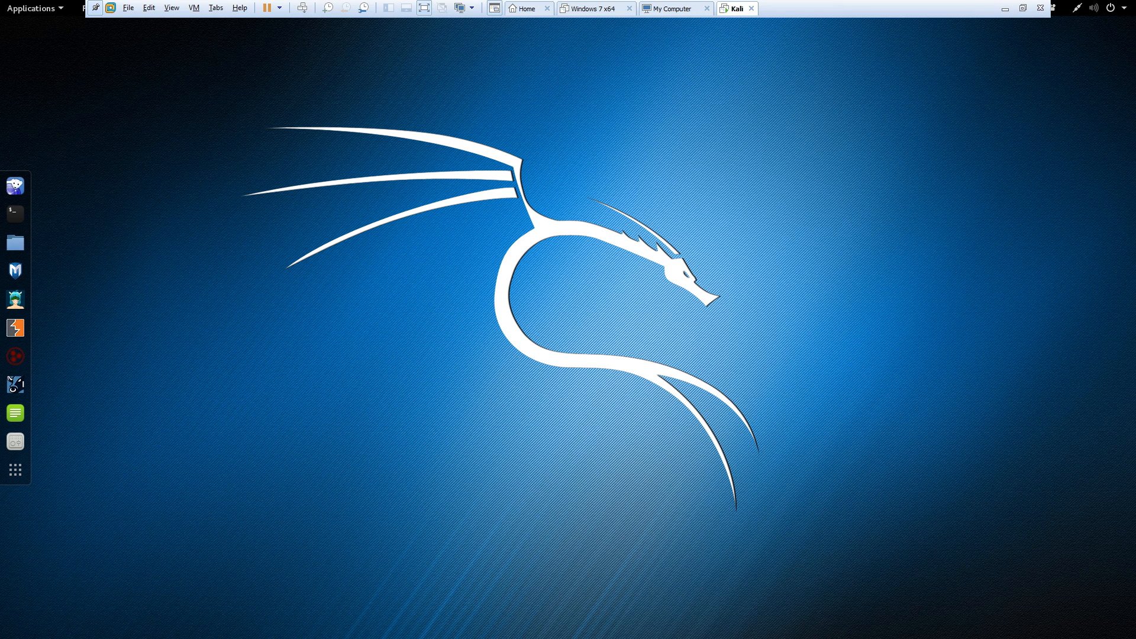
# Shut down the Kali guest using Power Off from the system menu.
pyautogui.click(1101, 8)
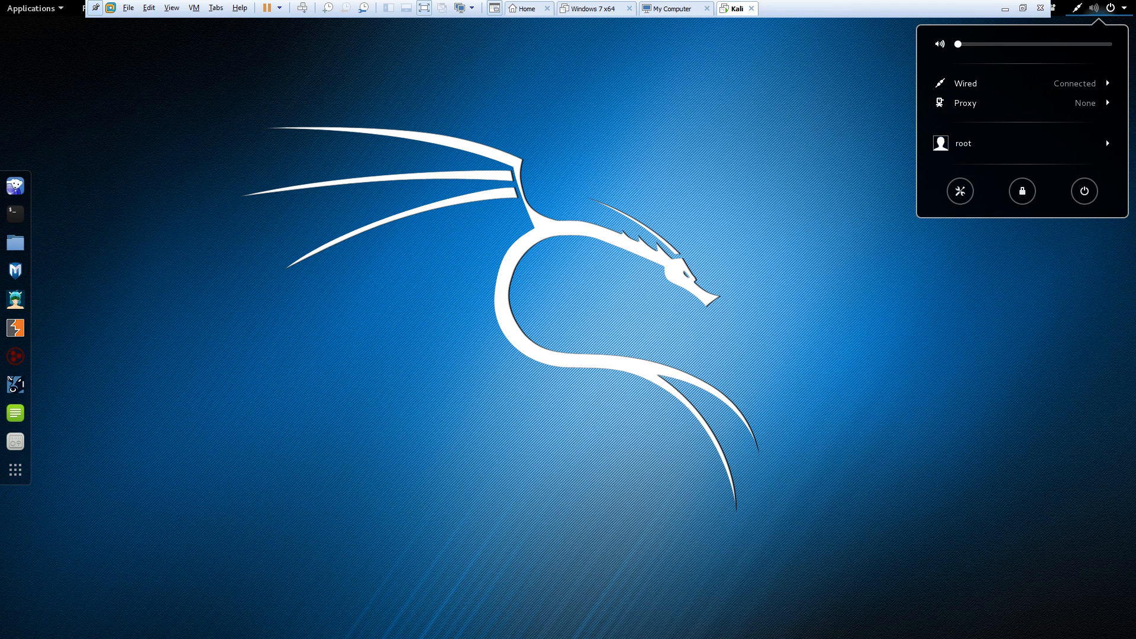
pyautogui.click(1085, 191)
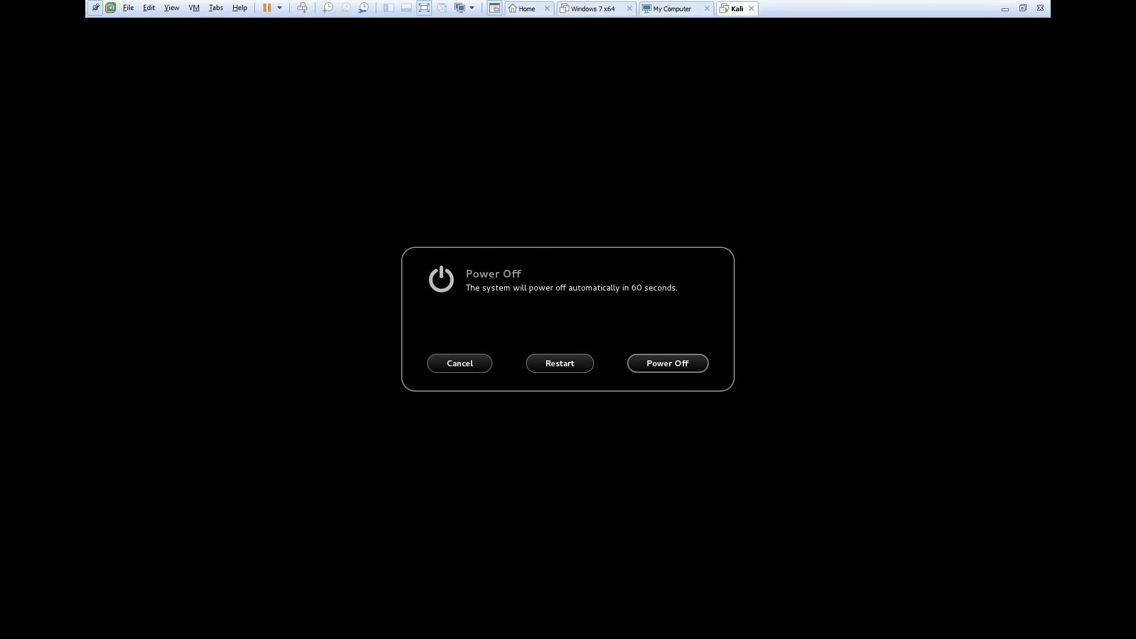
pyautogui.click(667, 362)
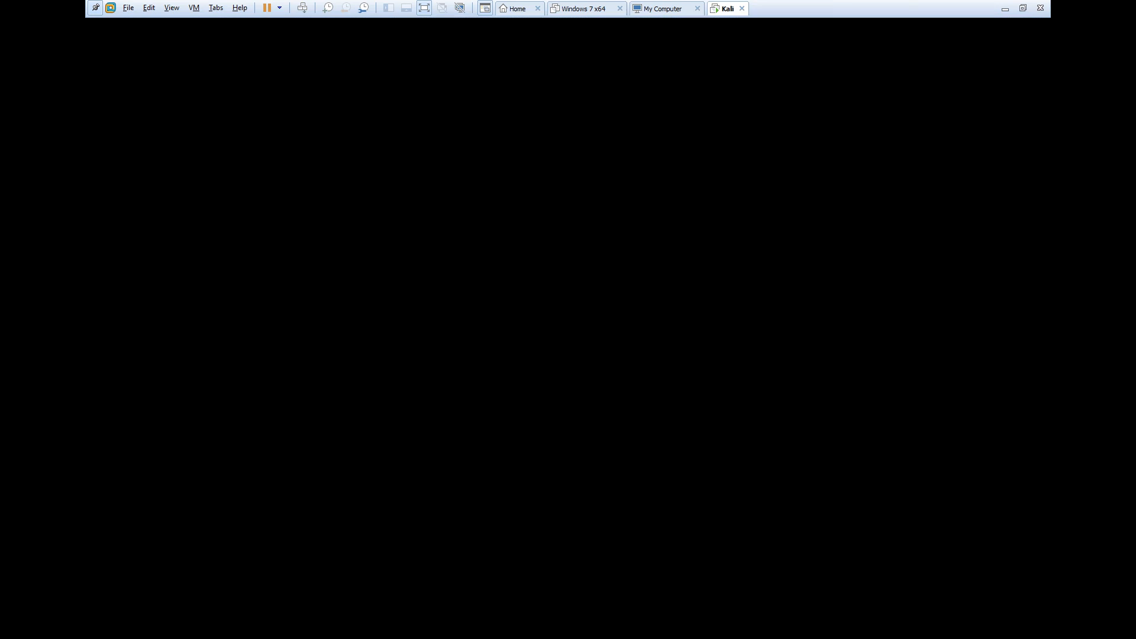